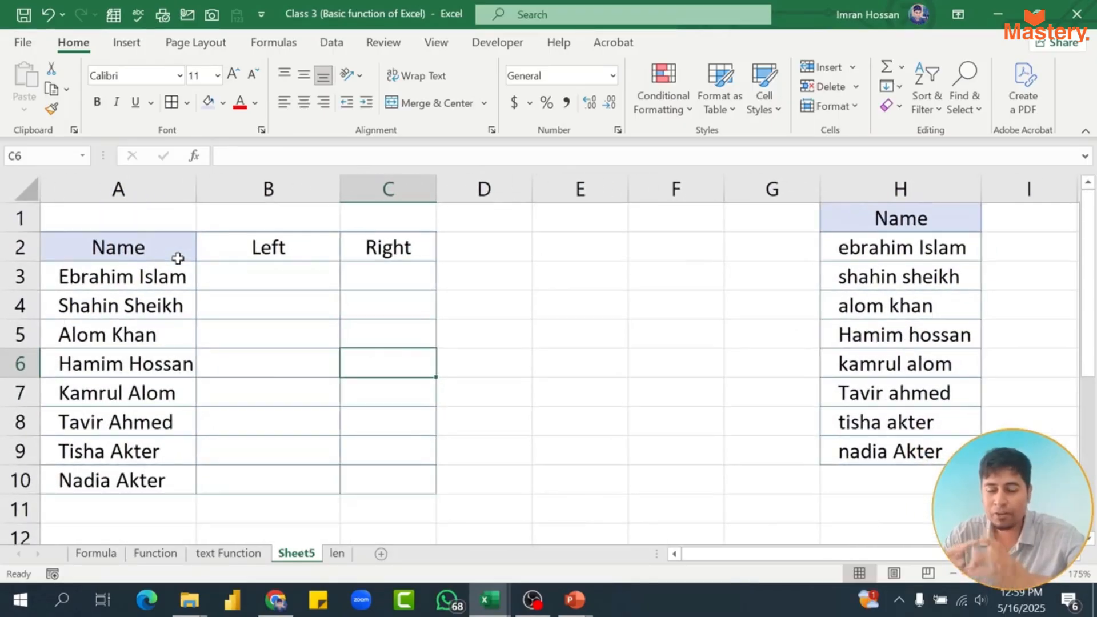
left_click(91, 272)
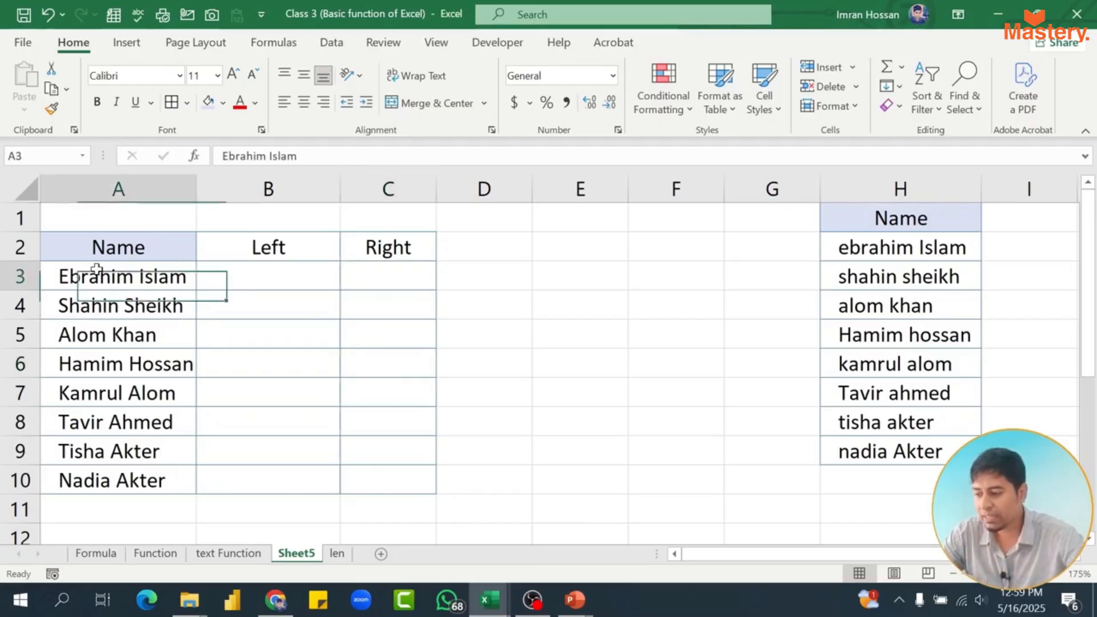
left_click_drag(117, 274, 114, 474)
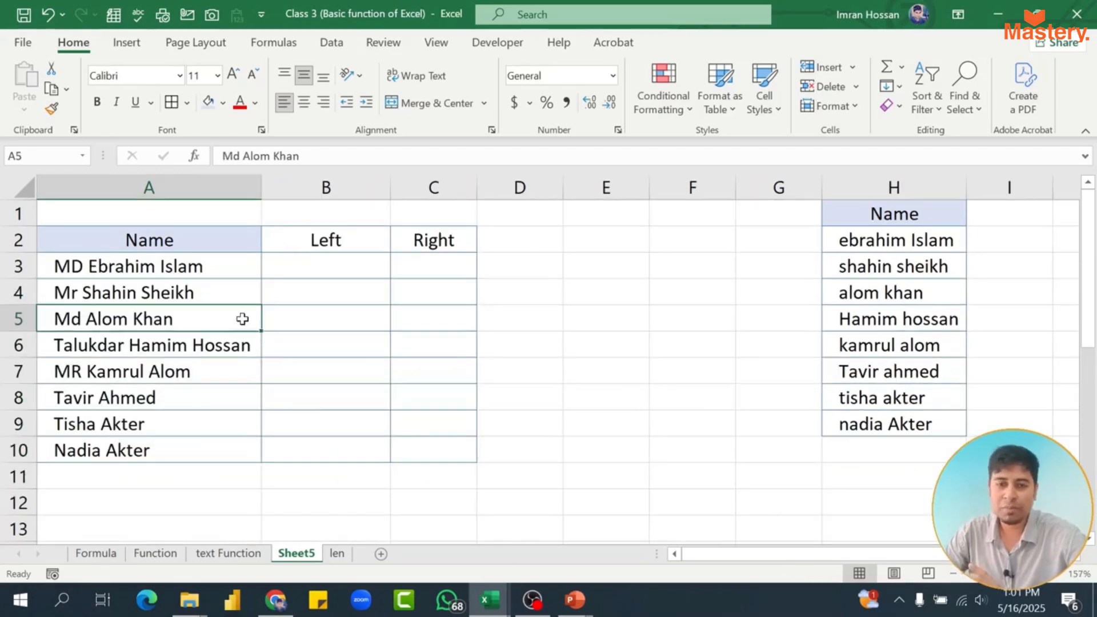
Left-align cell B3, the first entry under the Left heading
key("Up")
key("Up")
key("Right")
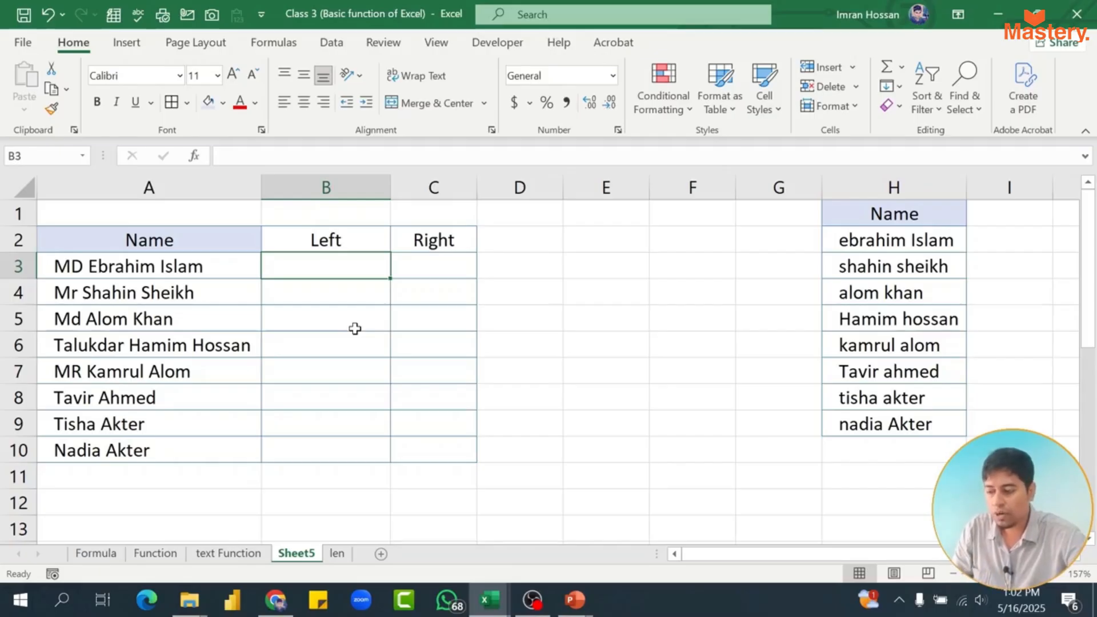
left_click(284, 103)
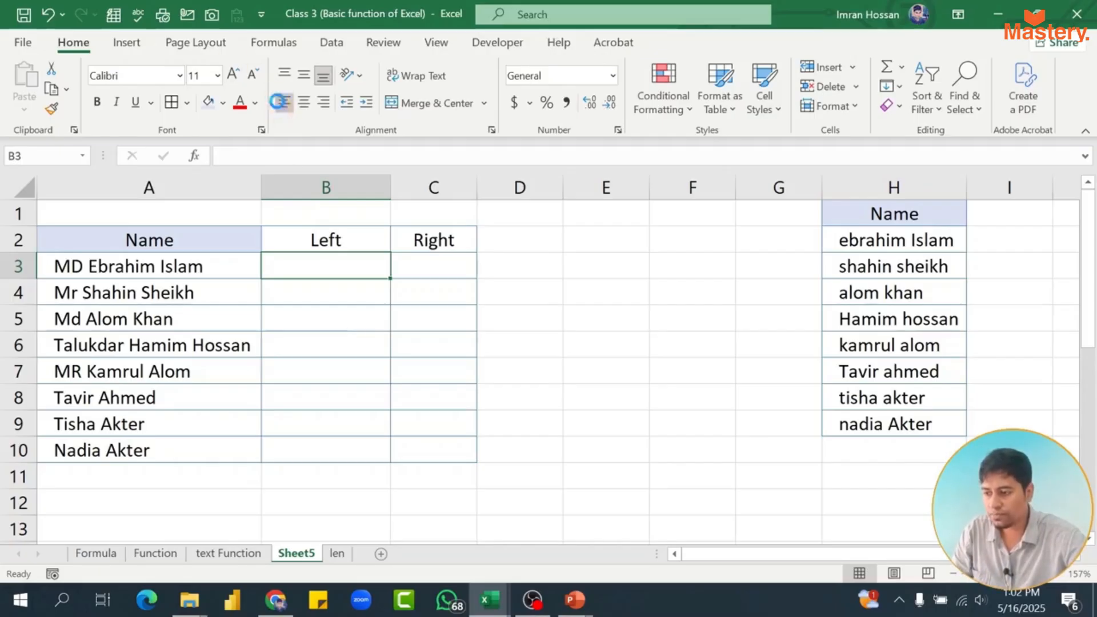
Extract the first two characters of each name by entering =LEFT(A3,2) in B3 and filling it down to B10
type("=lef")
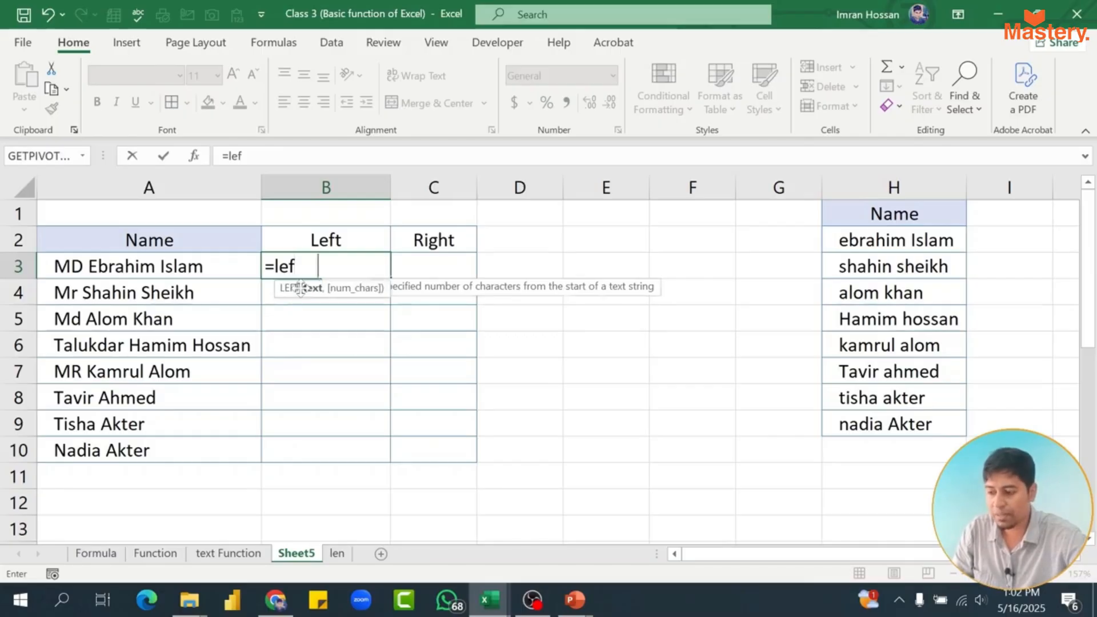
double_click(303, 288)
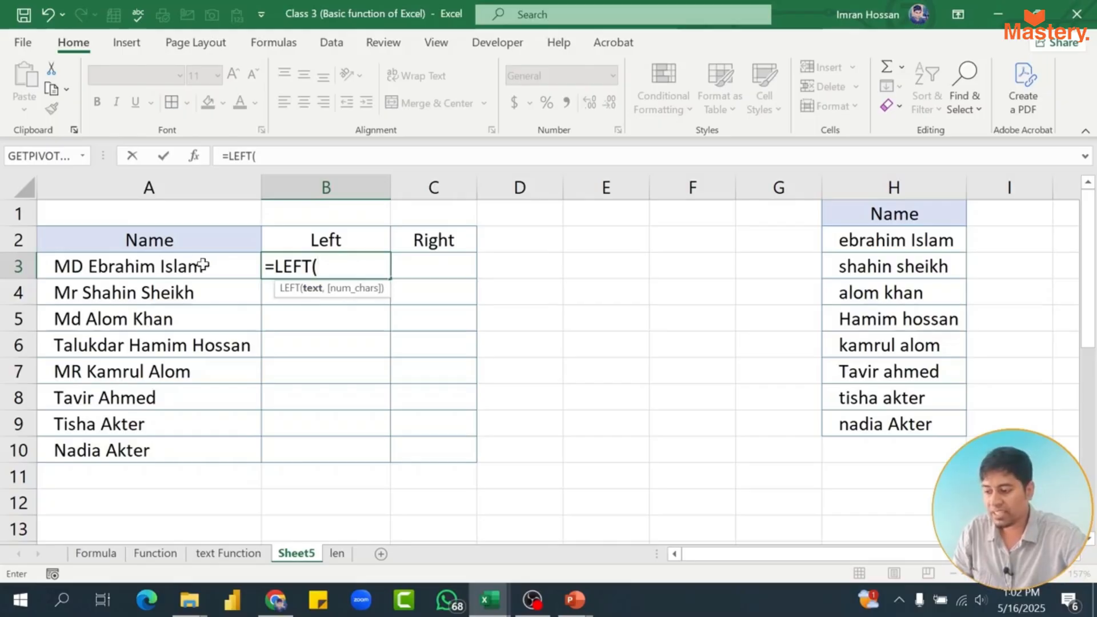
left_click(173, 264)
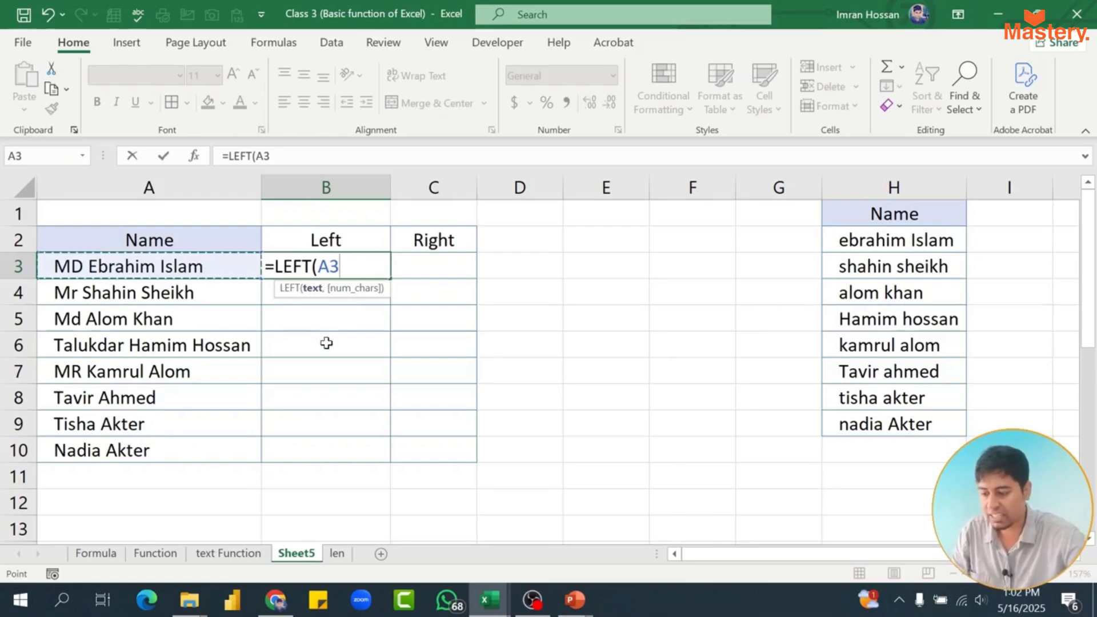
type(",")
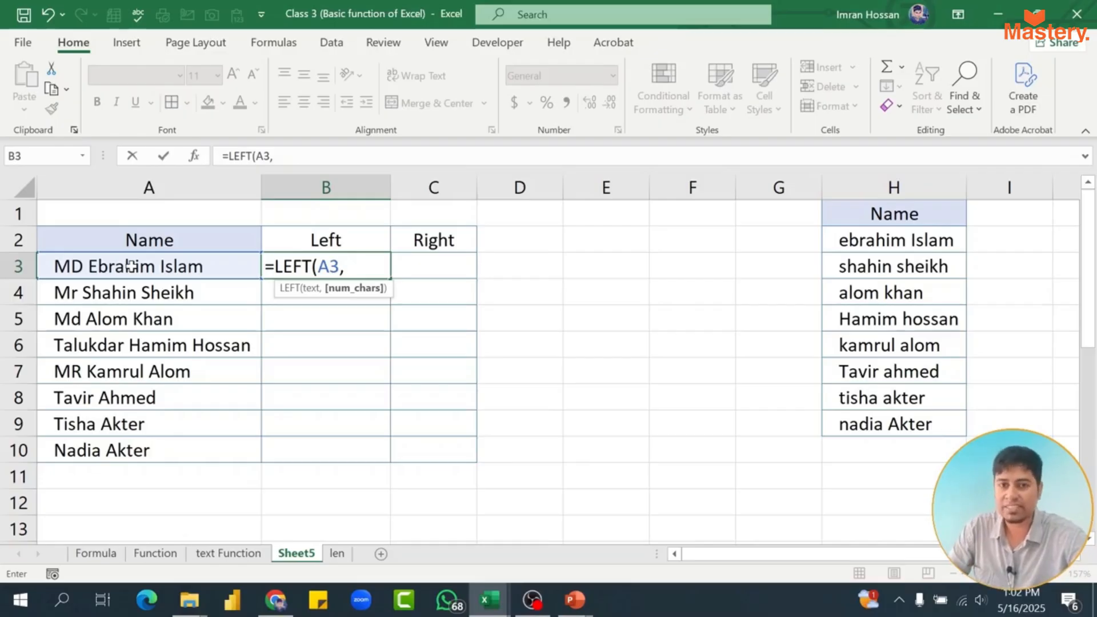
type("2")
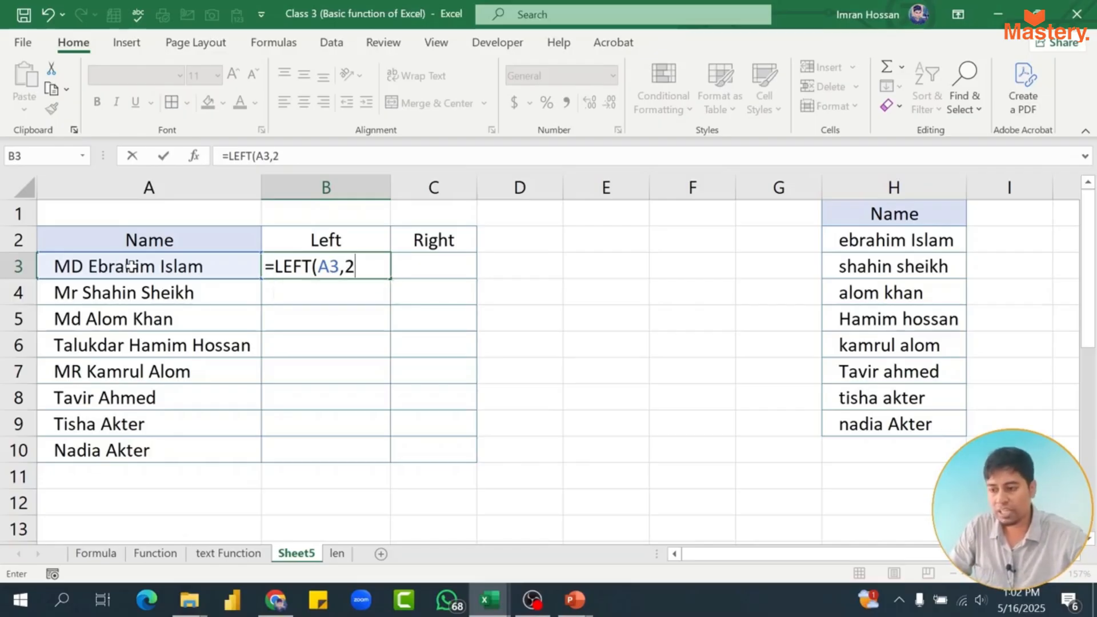
key("ctrl+Return")
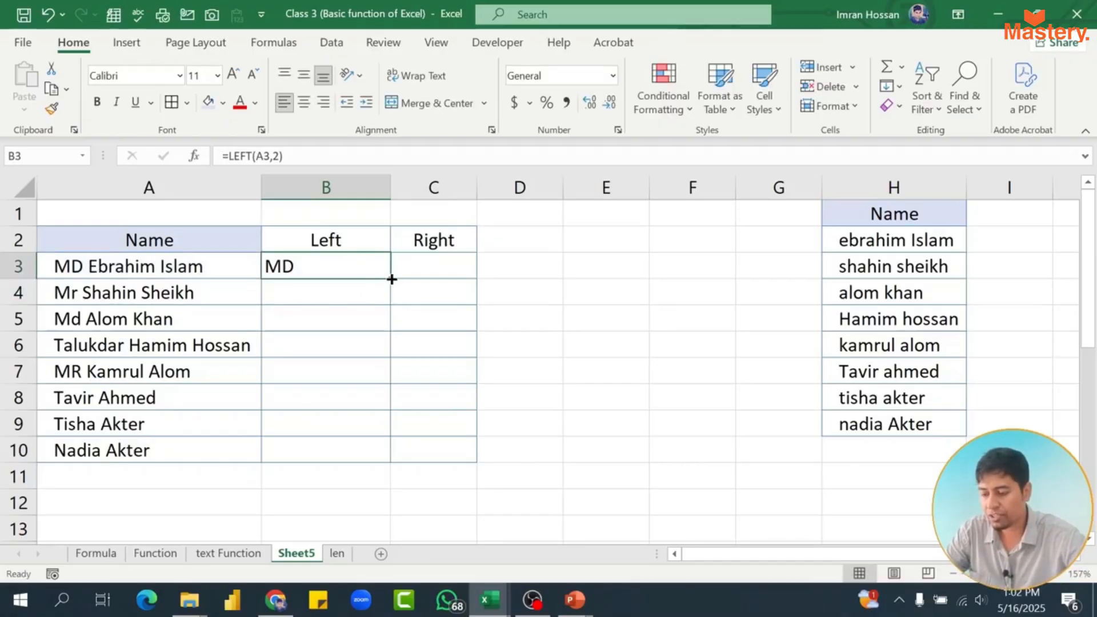
left_click_drag(391, 279, 384, 458)
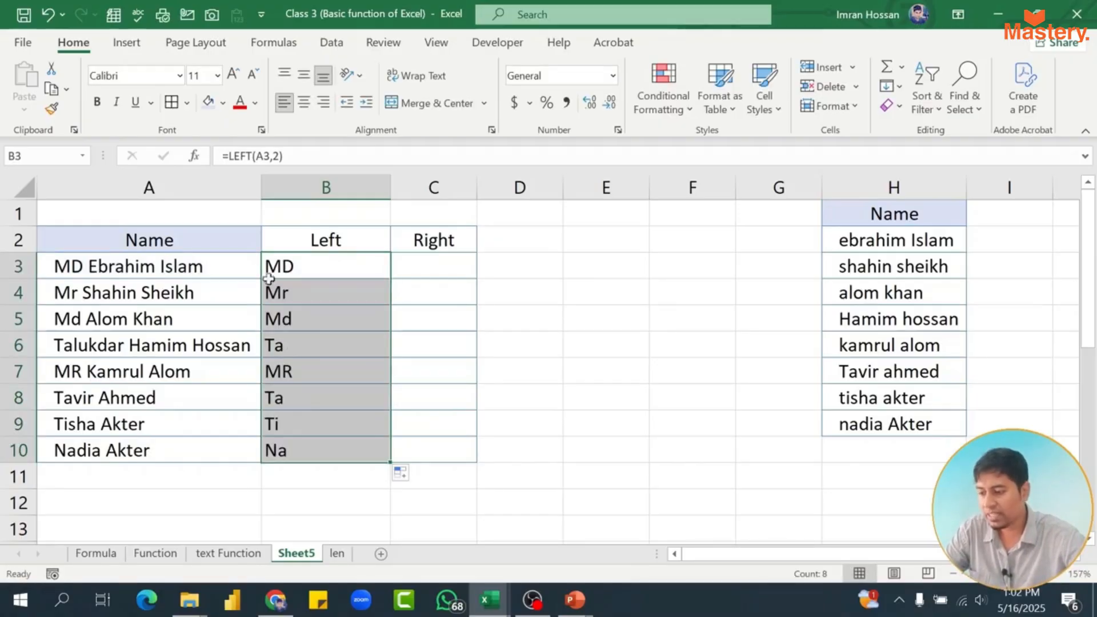
left_click(102, 291)
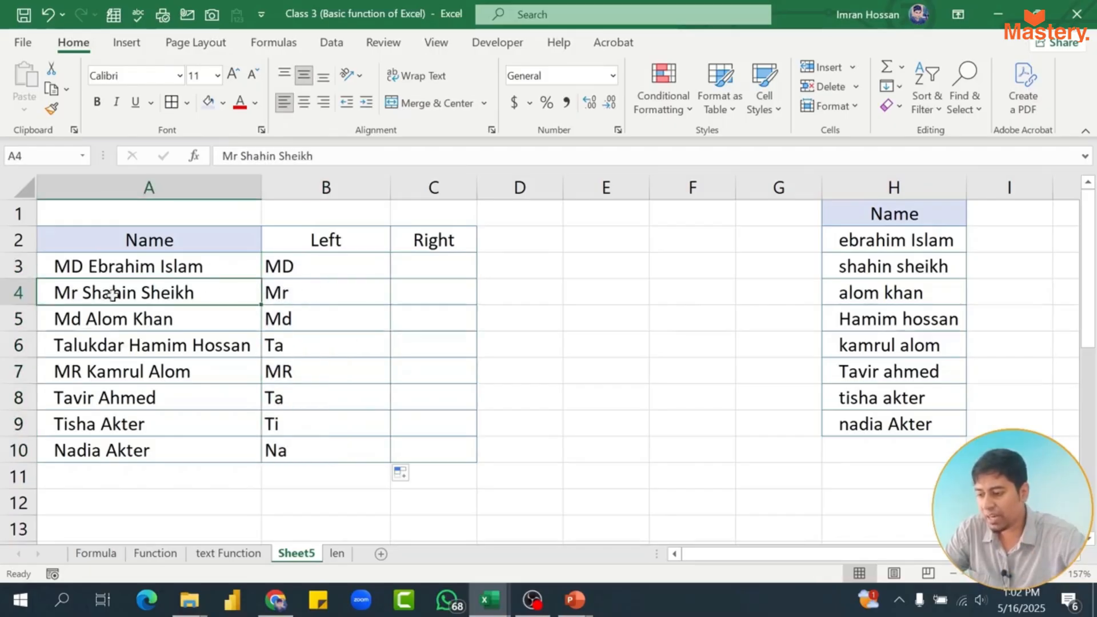
left_click(80, 322)
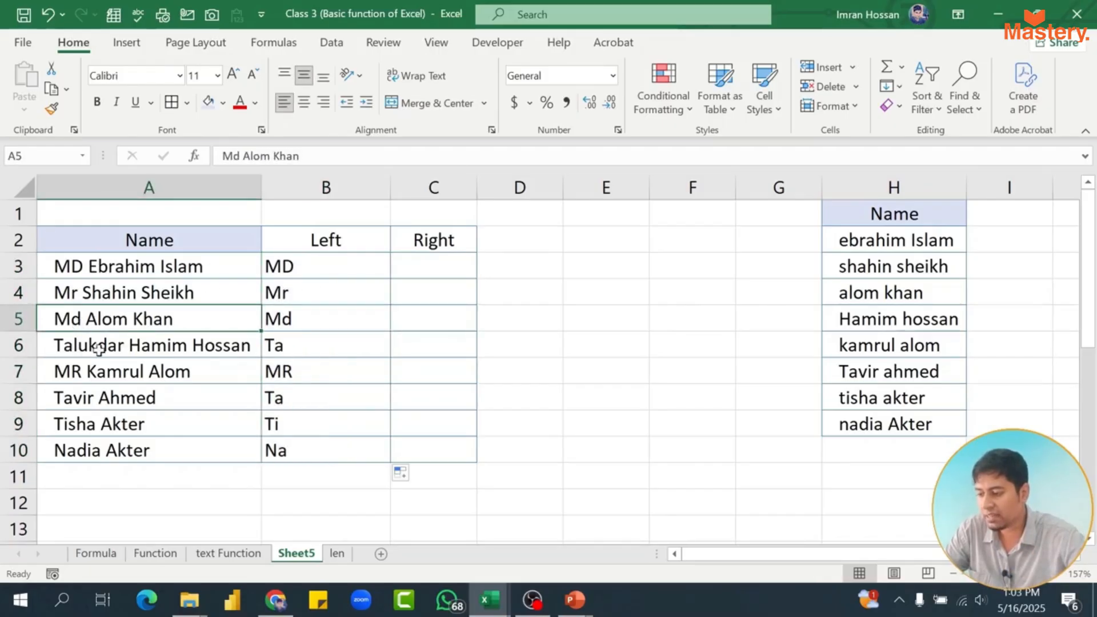
left_click(104, 349)
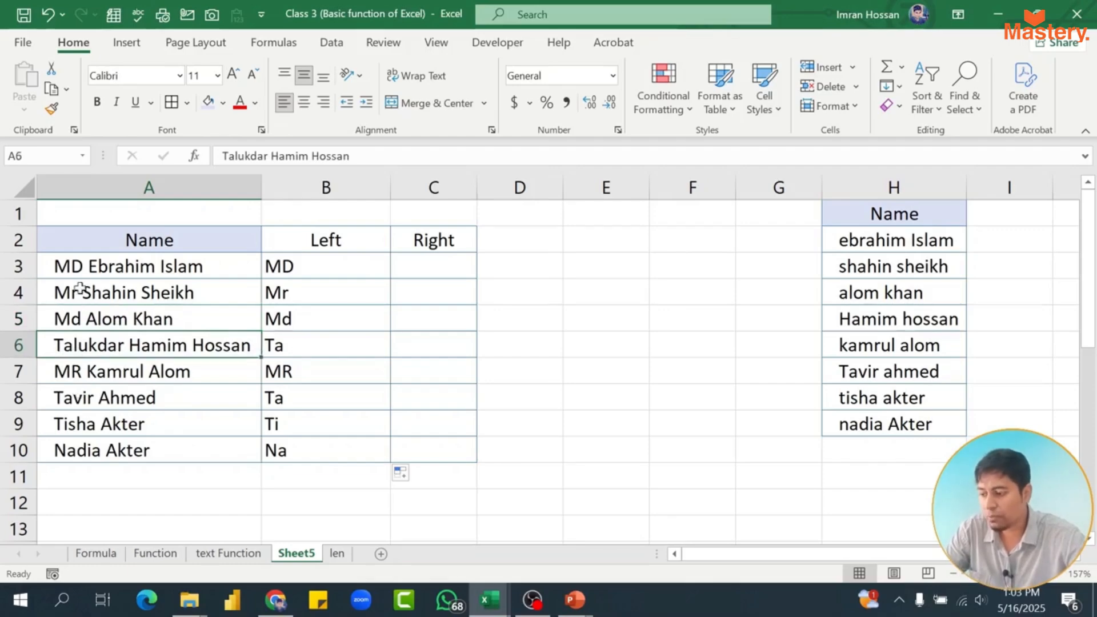
left_click_drag(84, 267, 103, 454)
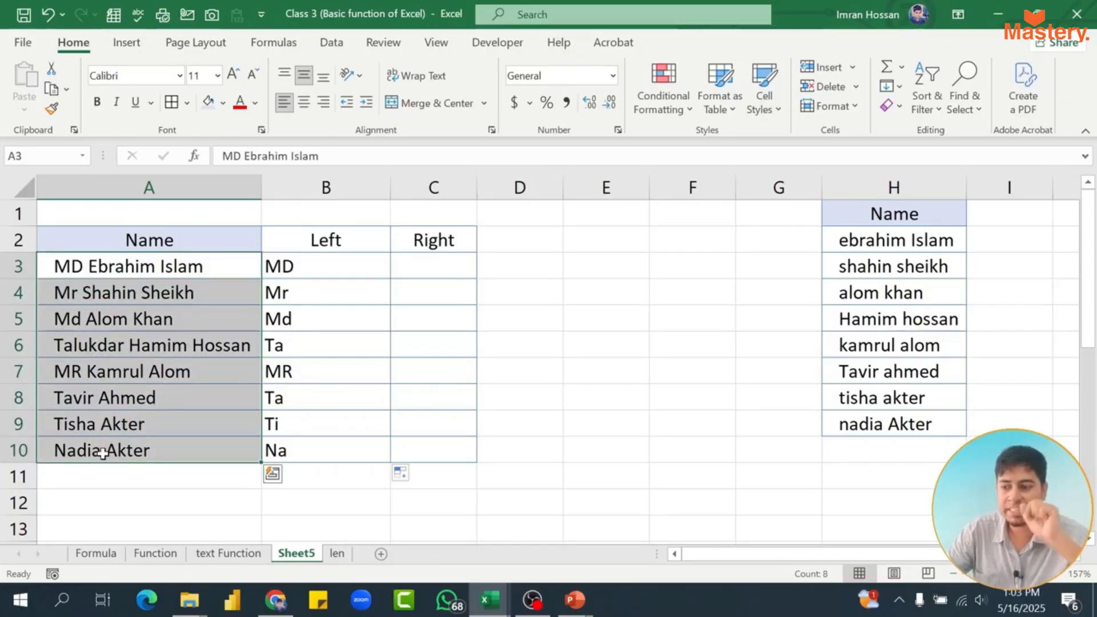
left_click_drag(307, 273, 309, 421)
Extract the last six characters of each name by entering =RIGHT(A3,6) in C3 and filling it down to C10
left_click(435, 266)
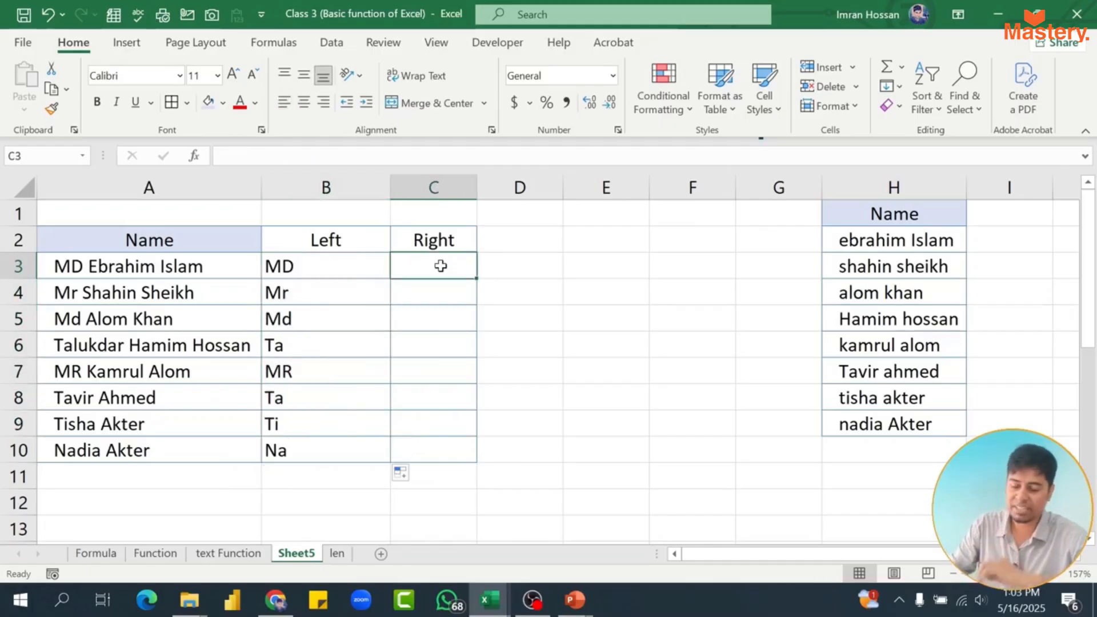
type("=r")
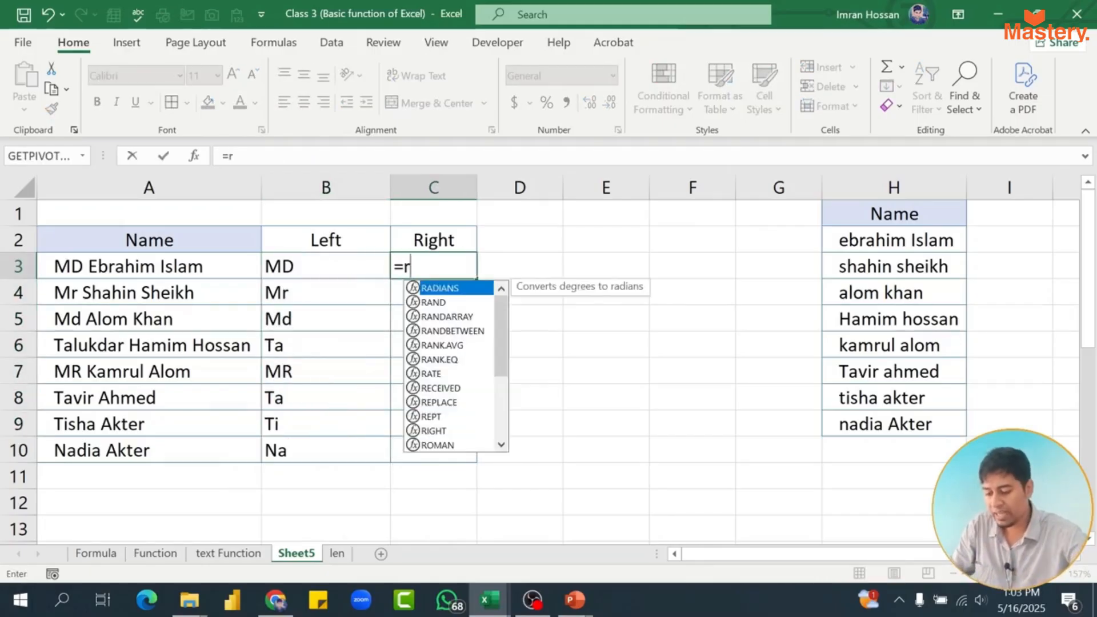
type("h")
key("BackSpace")
type("ig")
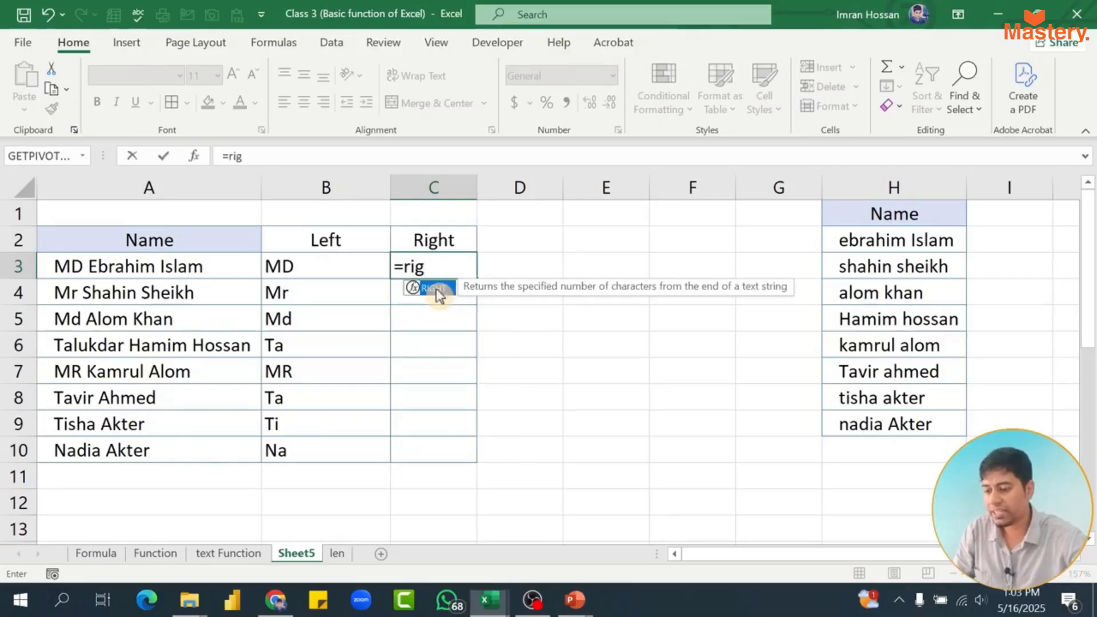
double_click(436, 291)
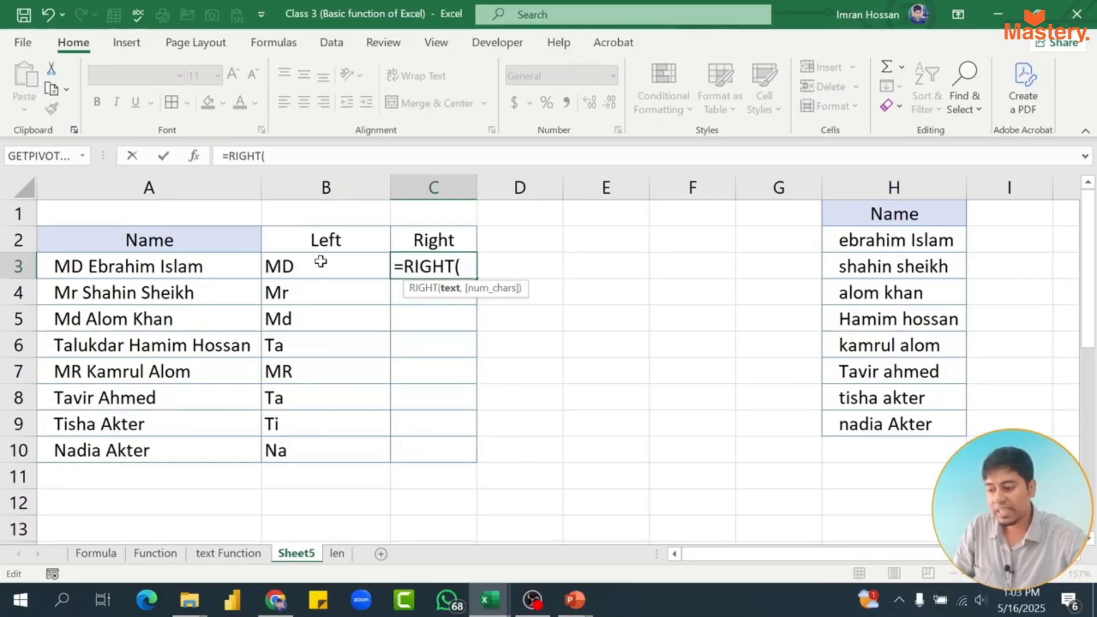
left_click(162, 273)
type(",")
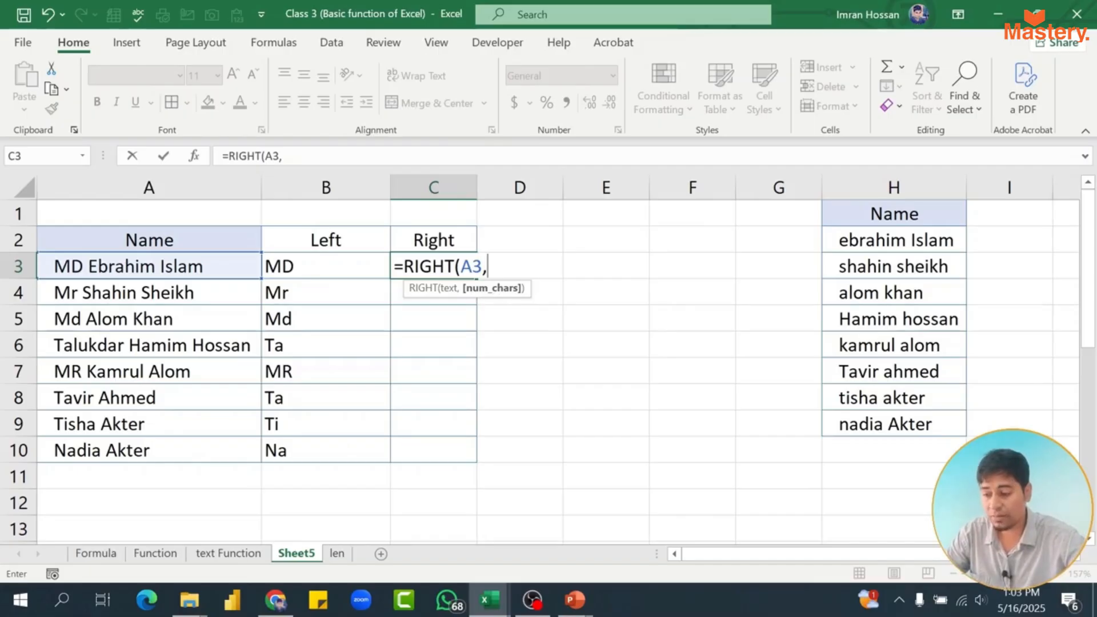
type("5")
key("BackSpace")
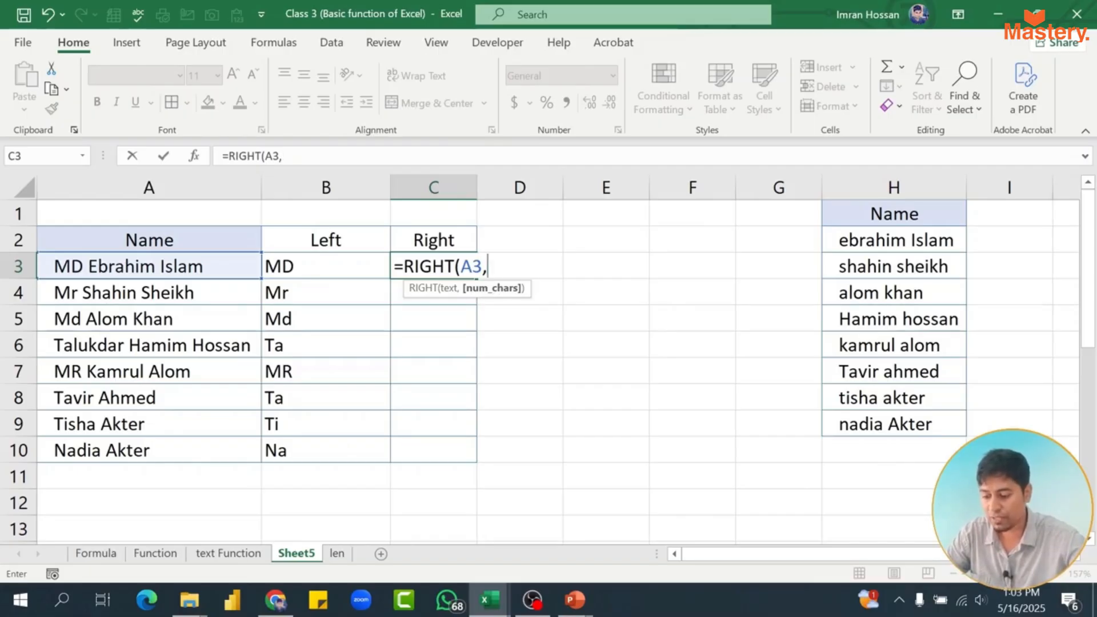
type("6")
key("Return")
key("Up")
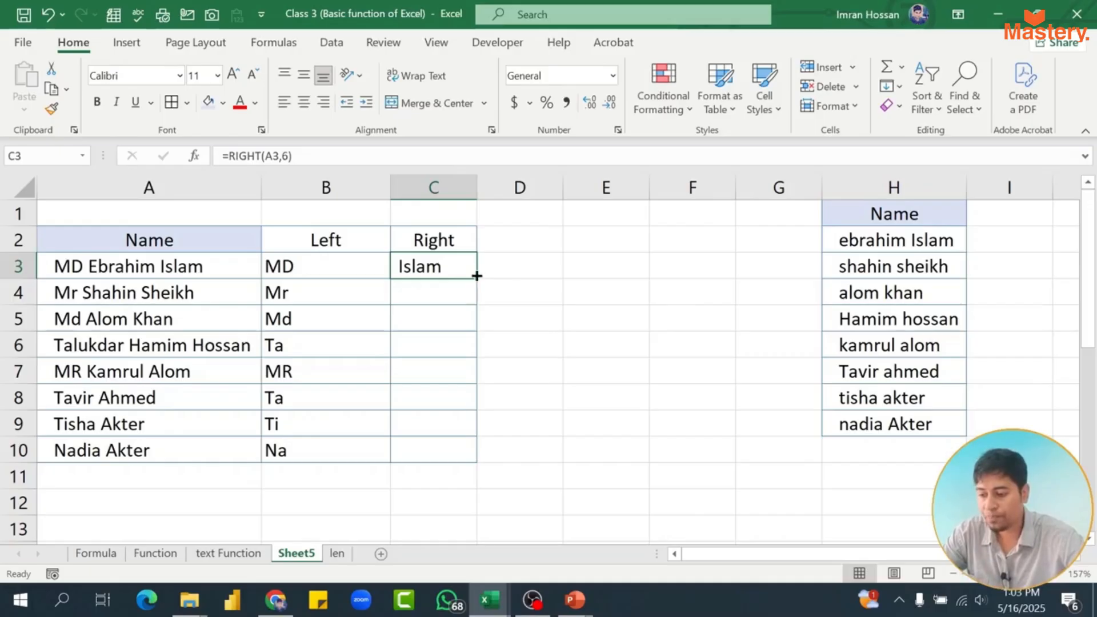
left_click_drag(477, 278, 459, 462)
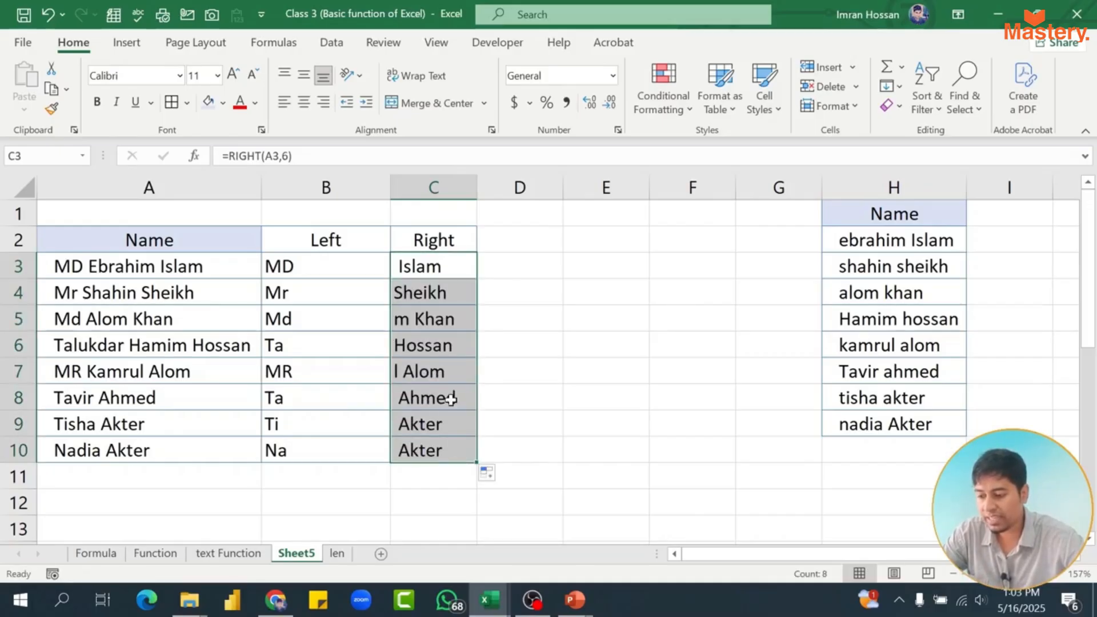
left_click_drag(229, 272, 189, 372)
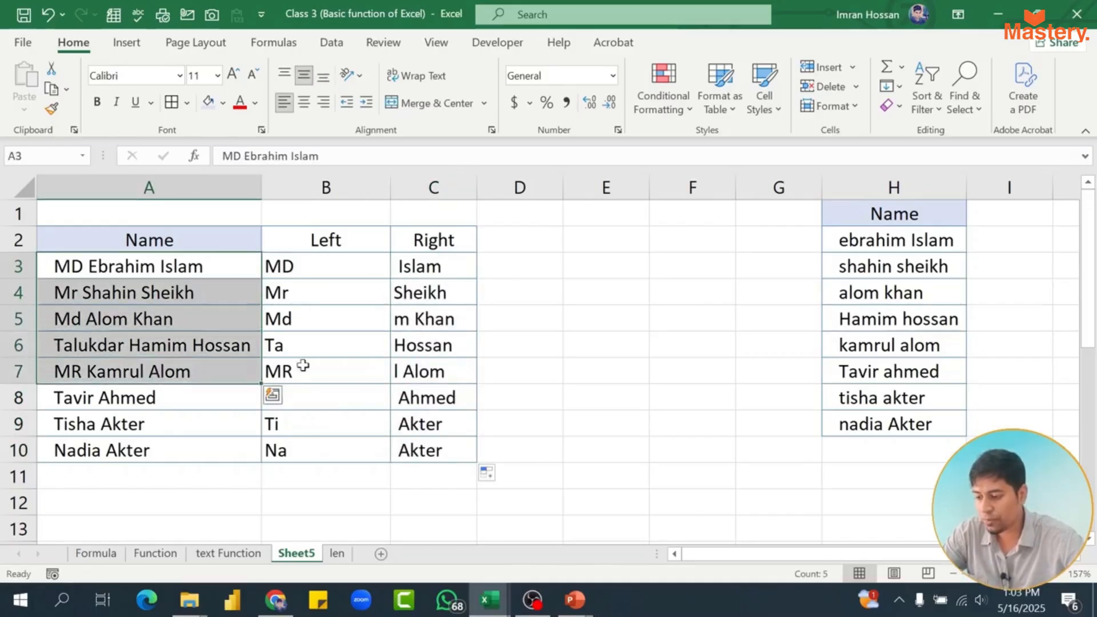
left_click_drag(442, 276, 429, 465)
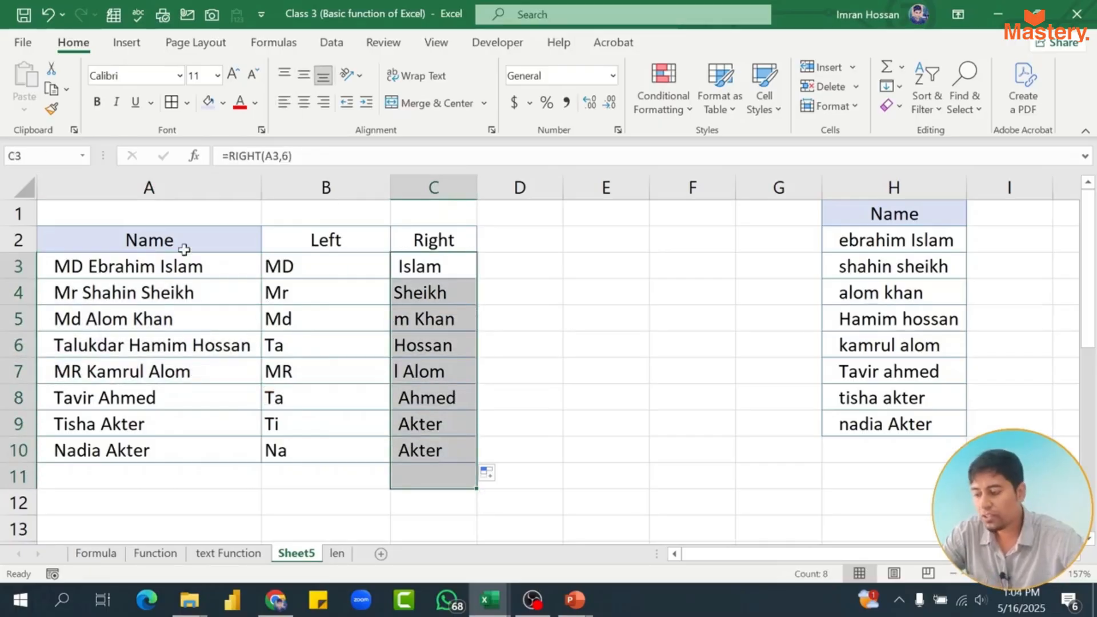
left_click_drag(181, 243, 438, 443)
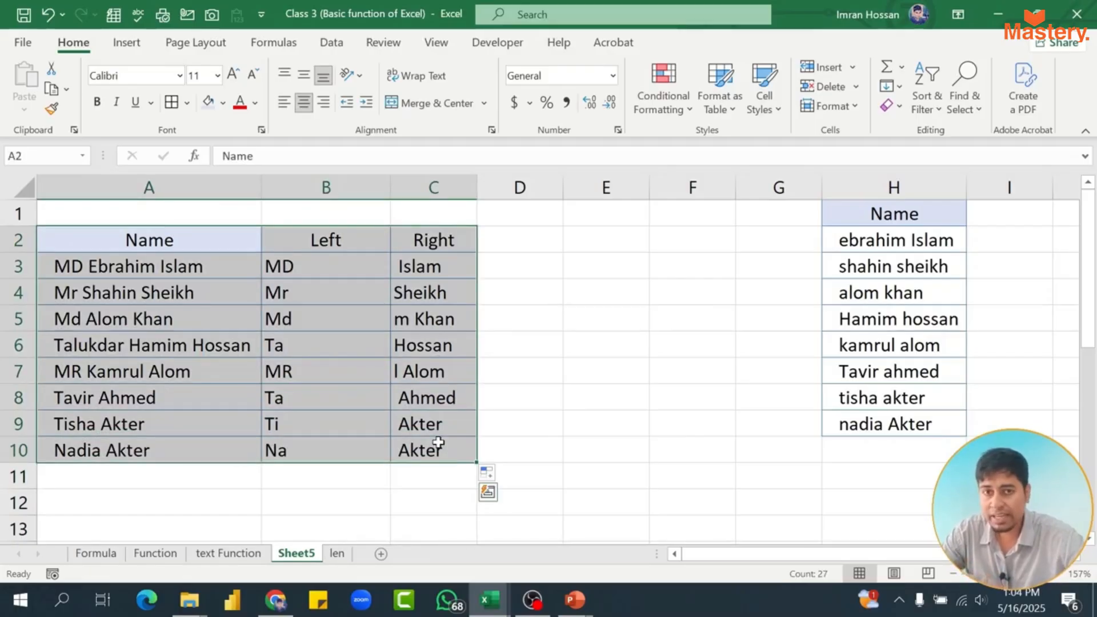
Add the heading LEFT in B15, beside the Mobiel heading of the phone number list
scroll(438, 442, "down", 5)
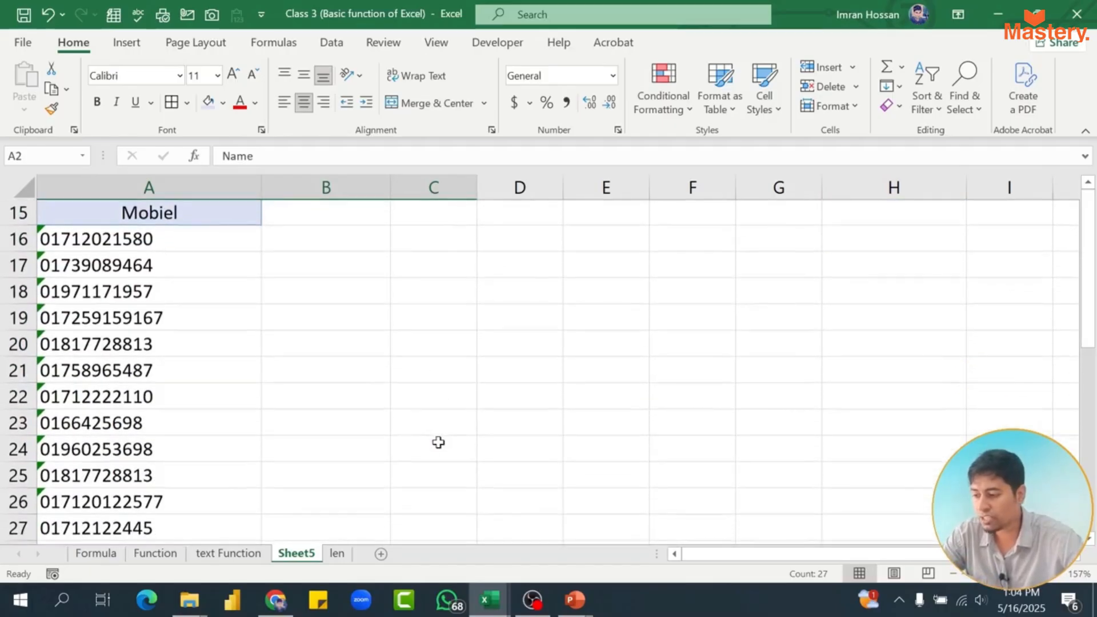
left_click(319, 220)
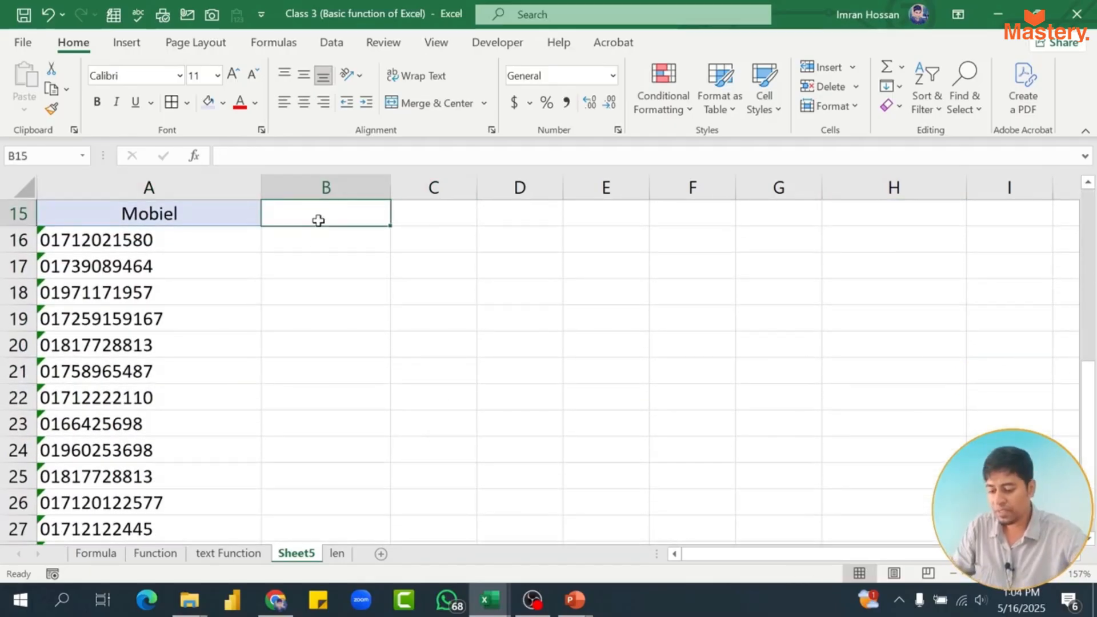
type("LEFT")
key("Return")
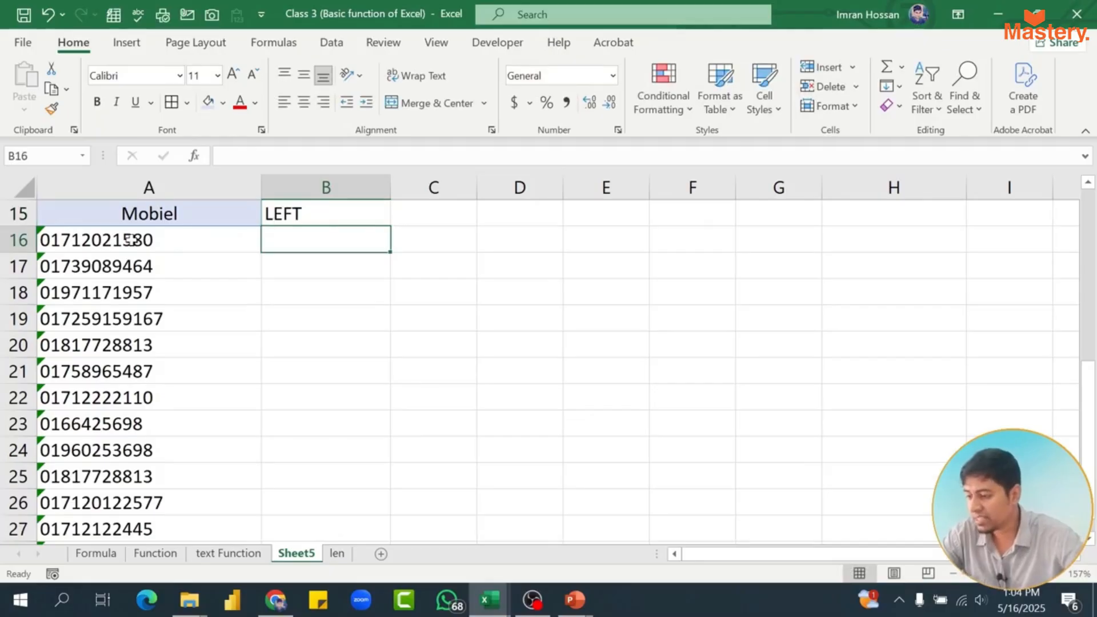
left_click_drag(132, 240, 133, 370)
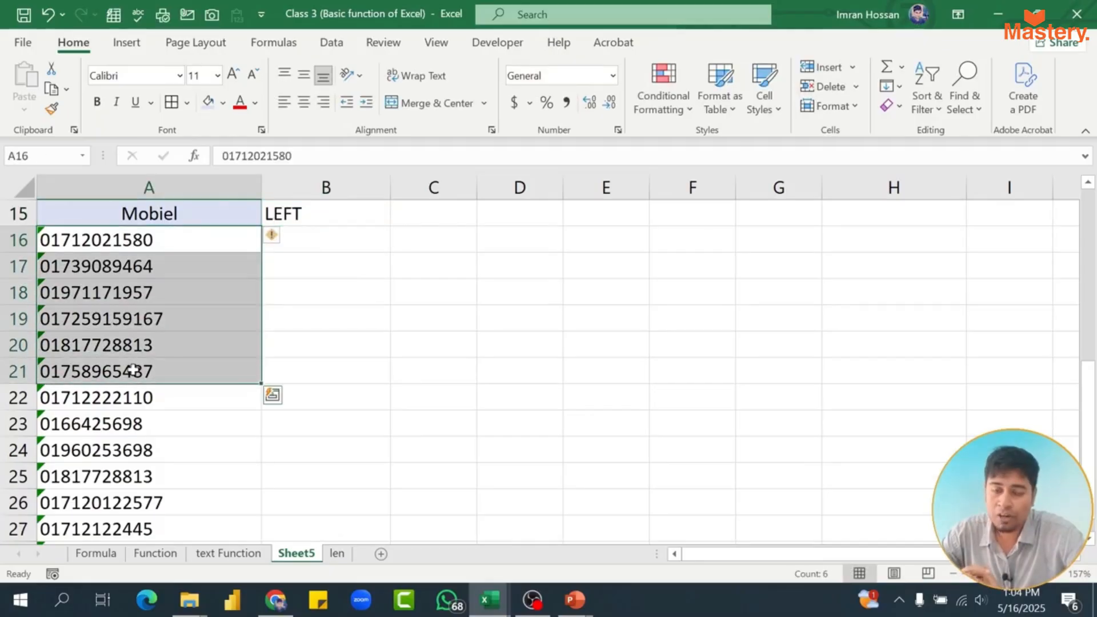
scroll(169, 383, "down", 2)
scroll(169, 383, "up", 3)
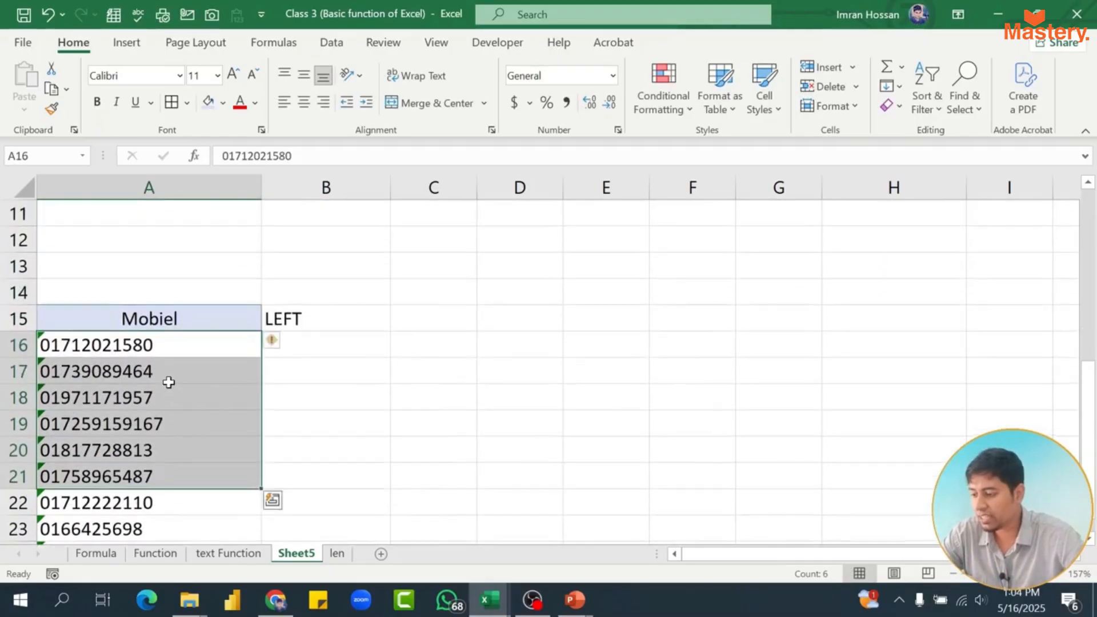
left_click(315, 364)
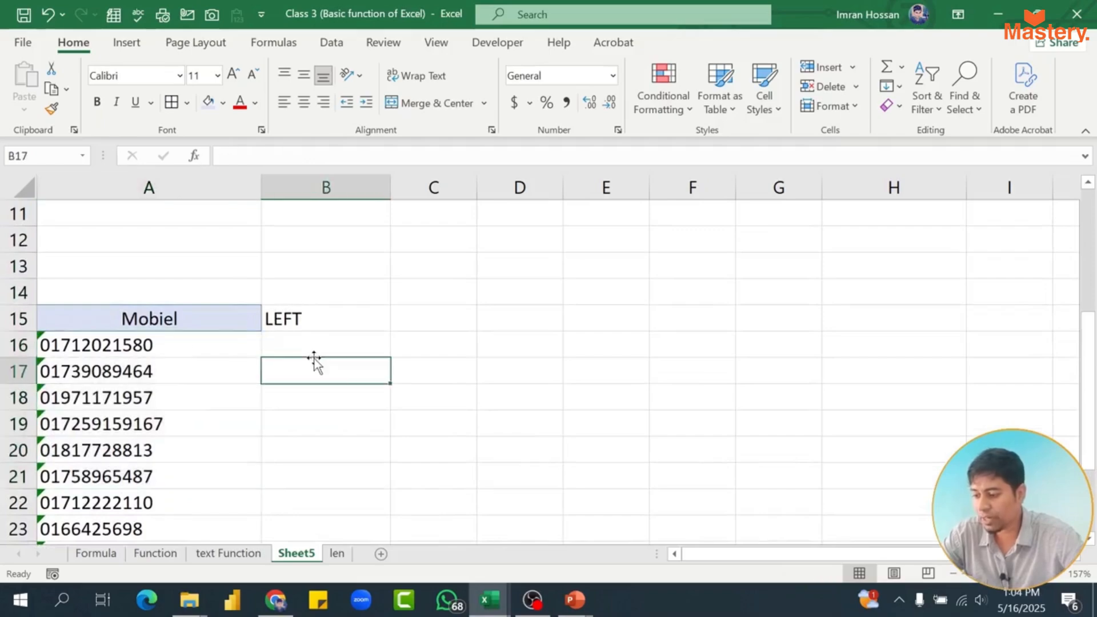
left_click(68, 346)
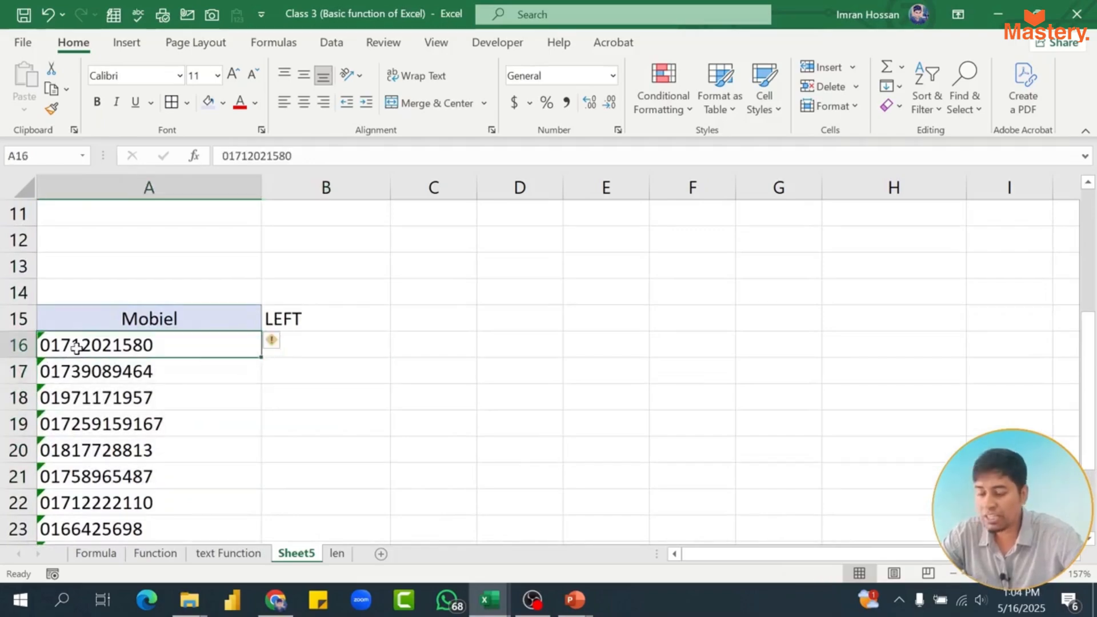
Extract the first three digits of each mobile number by entering =LEFT(A16,3) in B16 and filling it down to B28
left_click(324, 341)
type("=le")
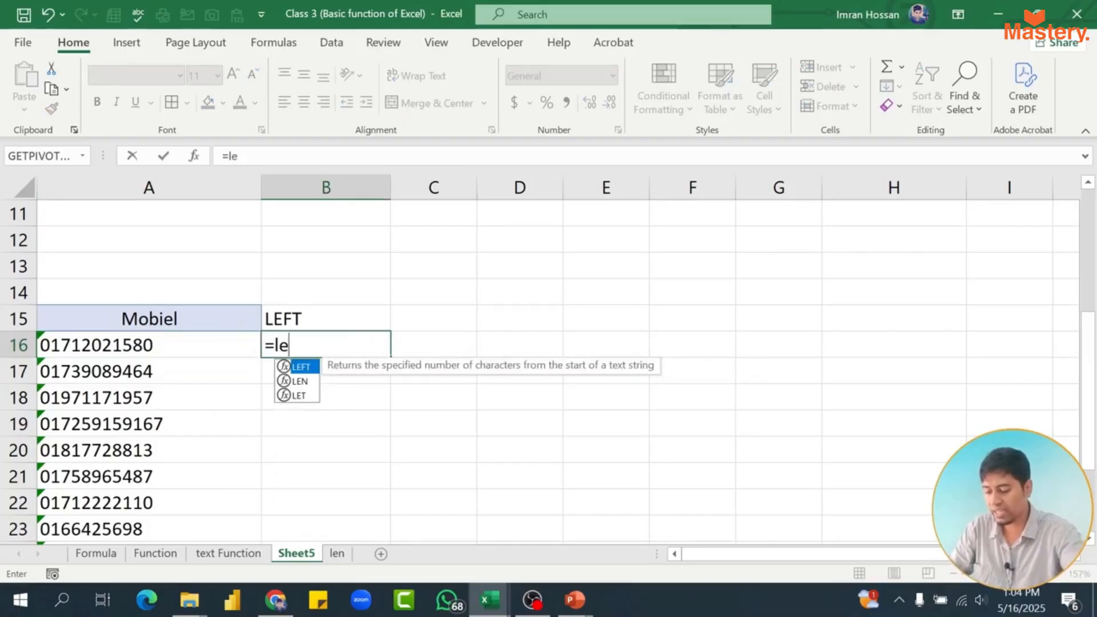
key("Tab")
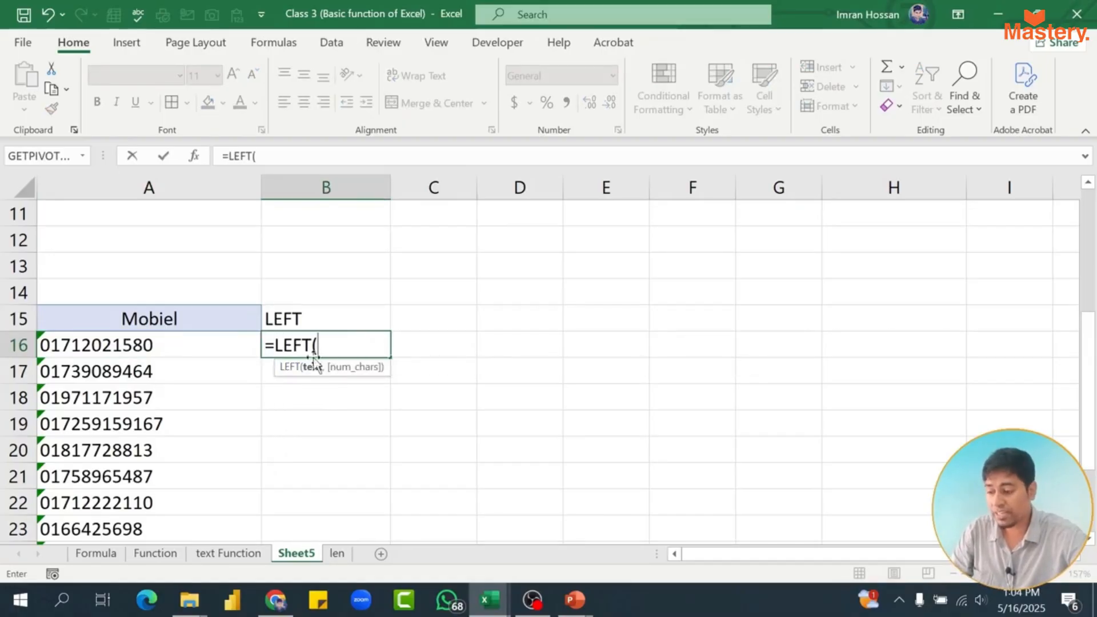
left_click(120, 345)
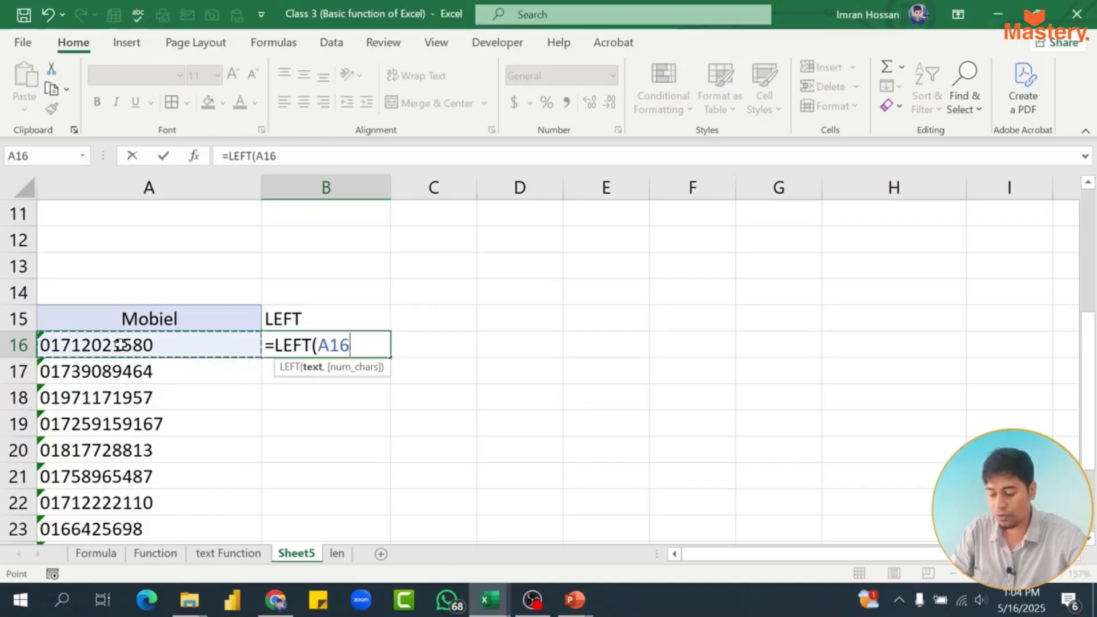
type(",")
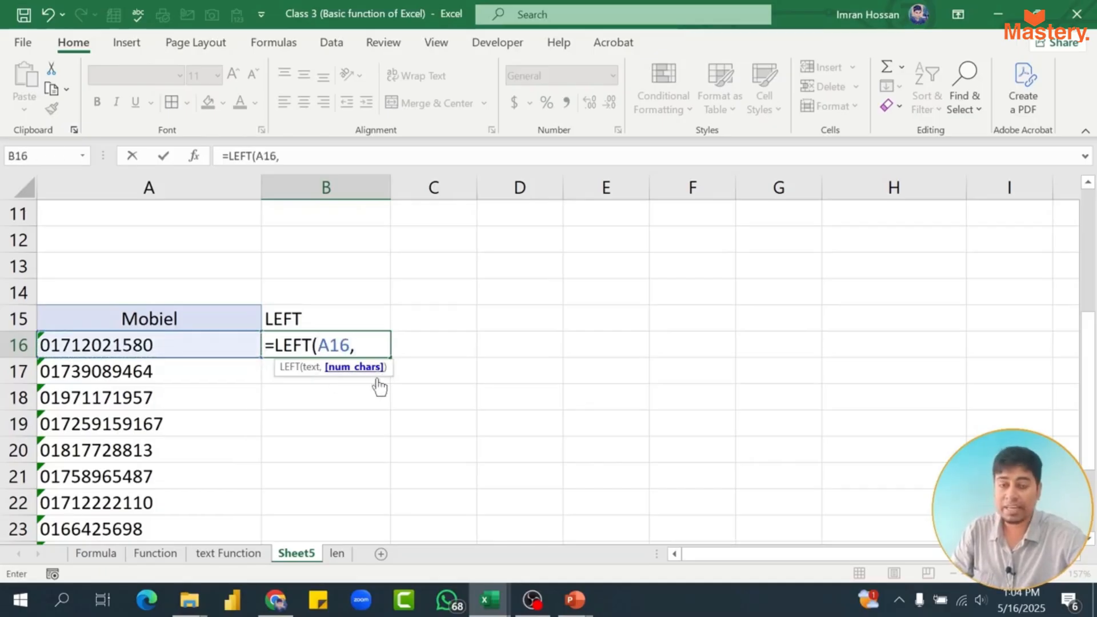
type("3")
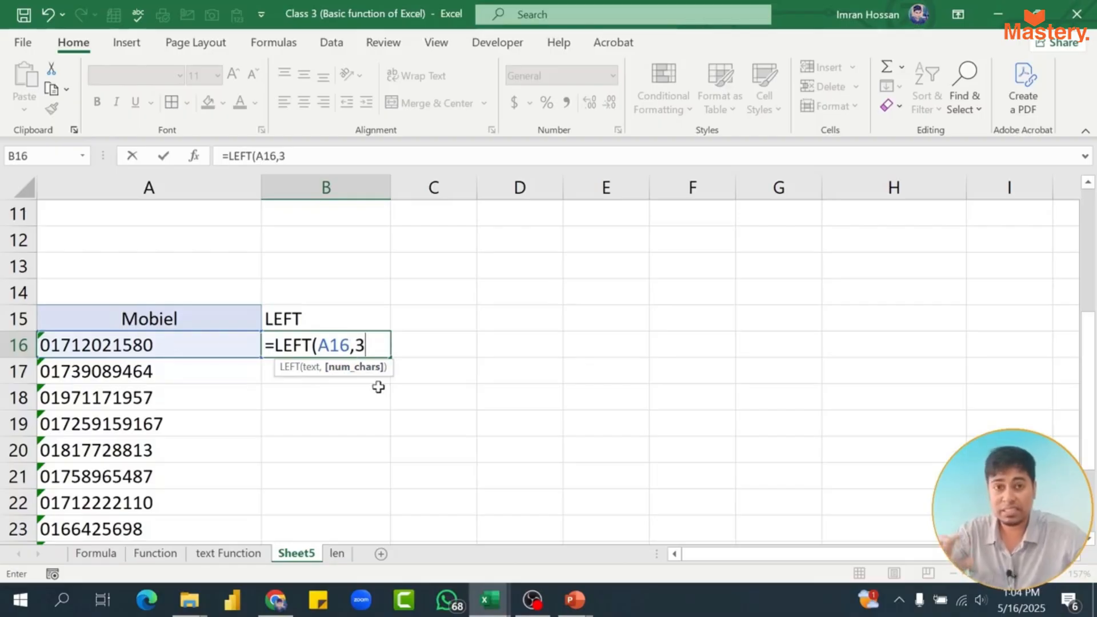
key("Return")
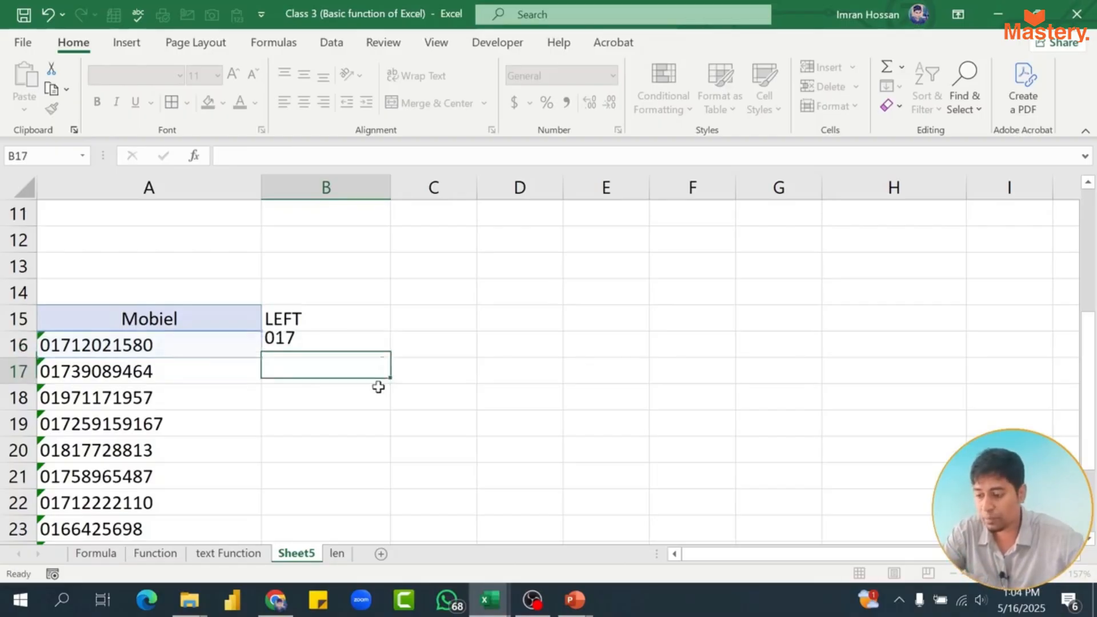
key("Up")
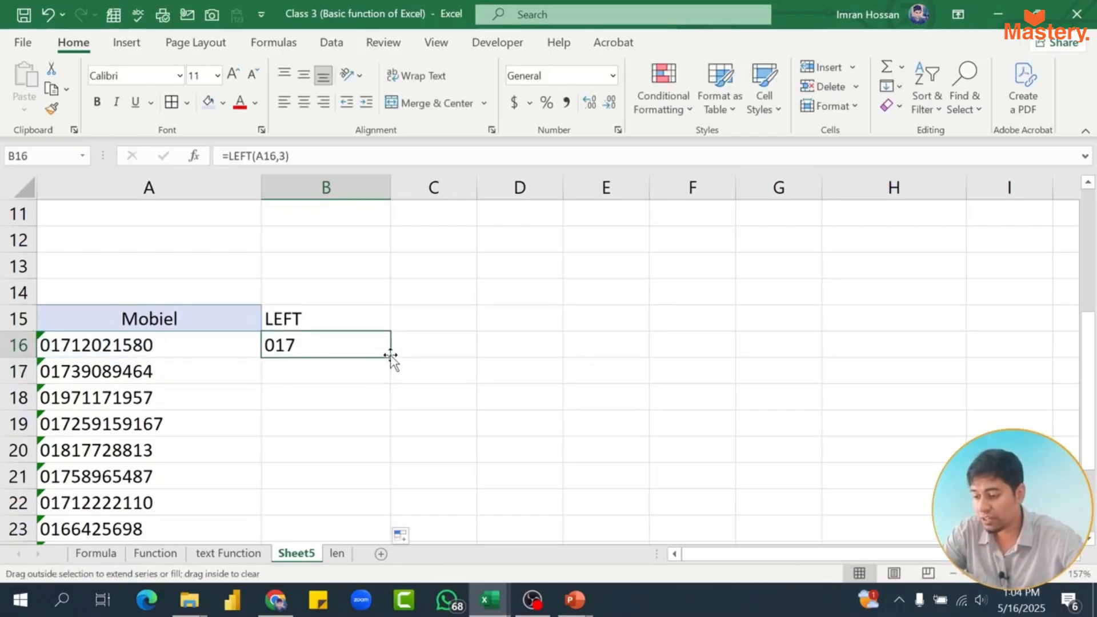
double_click(395, 355)
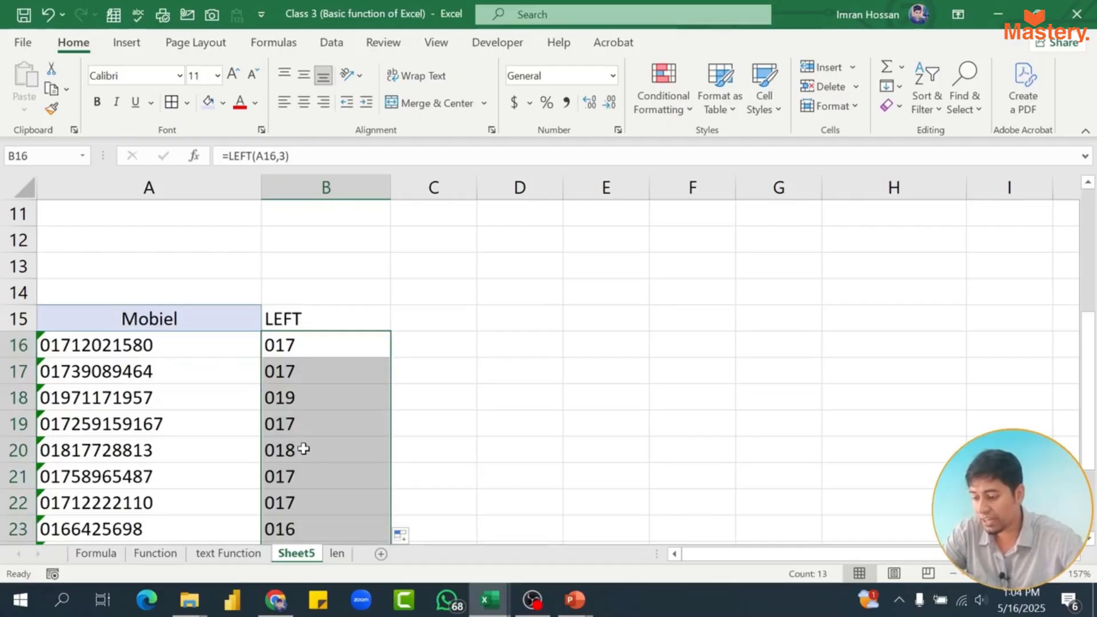
Review the extracted three-digit prefixes in column B against the mobile numbers in column A
scroll(303, 449, "down", 3)
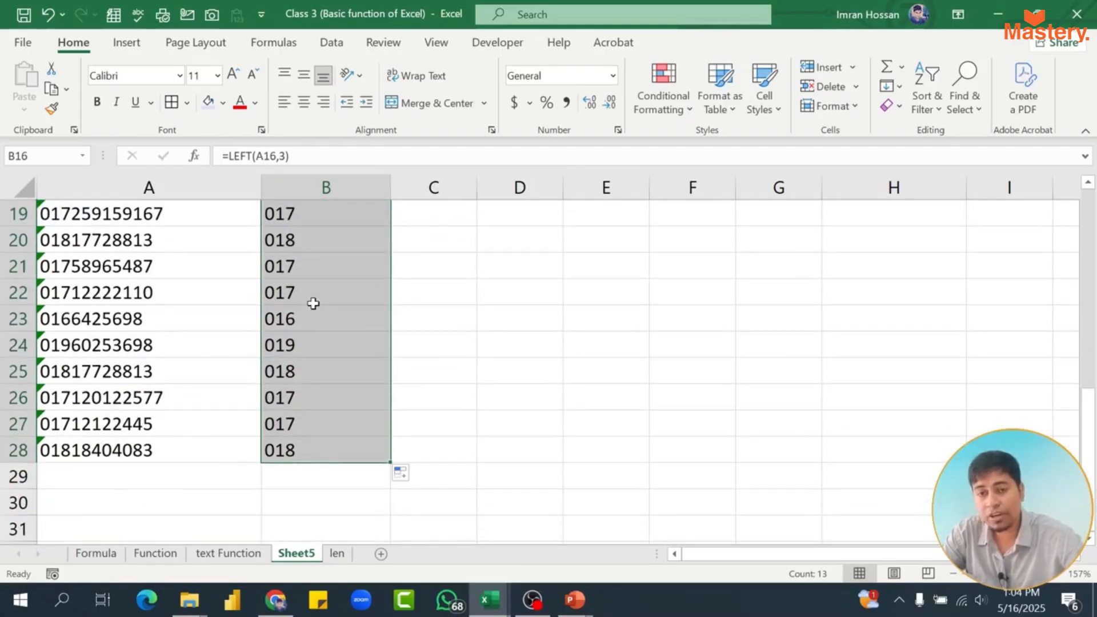
scroll(312, 301, "up", 3)
scroll(319, 451, "down", 2)
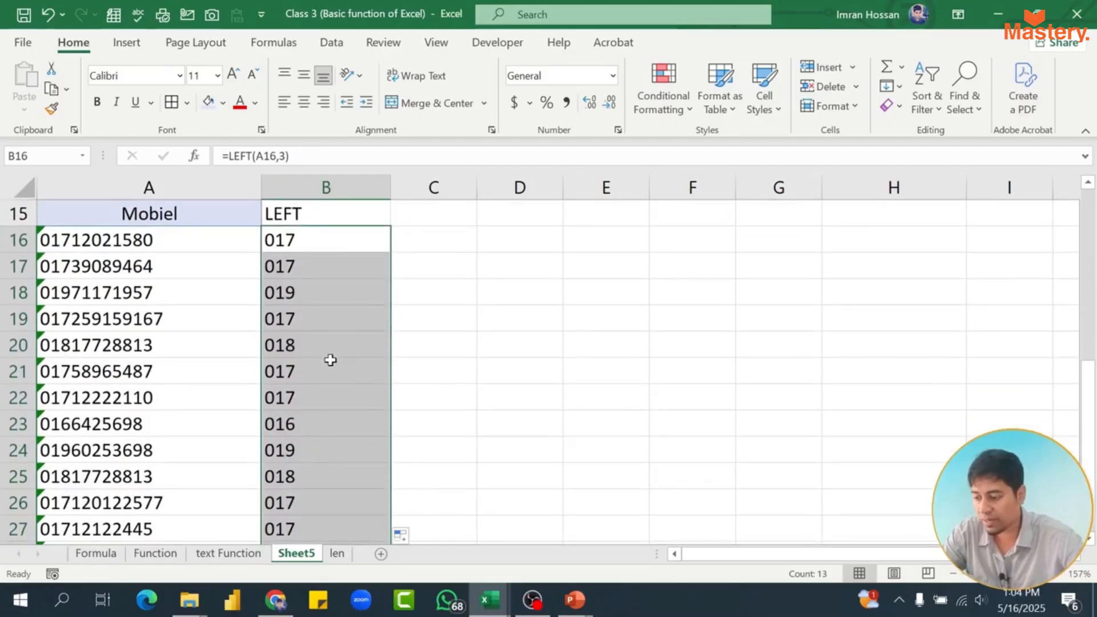
scroll(323, 421, "down", 1)
left_click(313, 350)
scroll(314, 350, "up", 2)
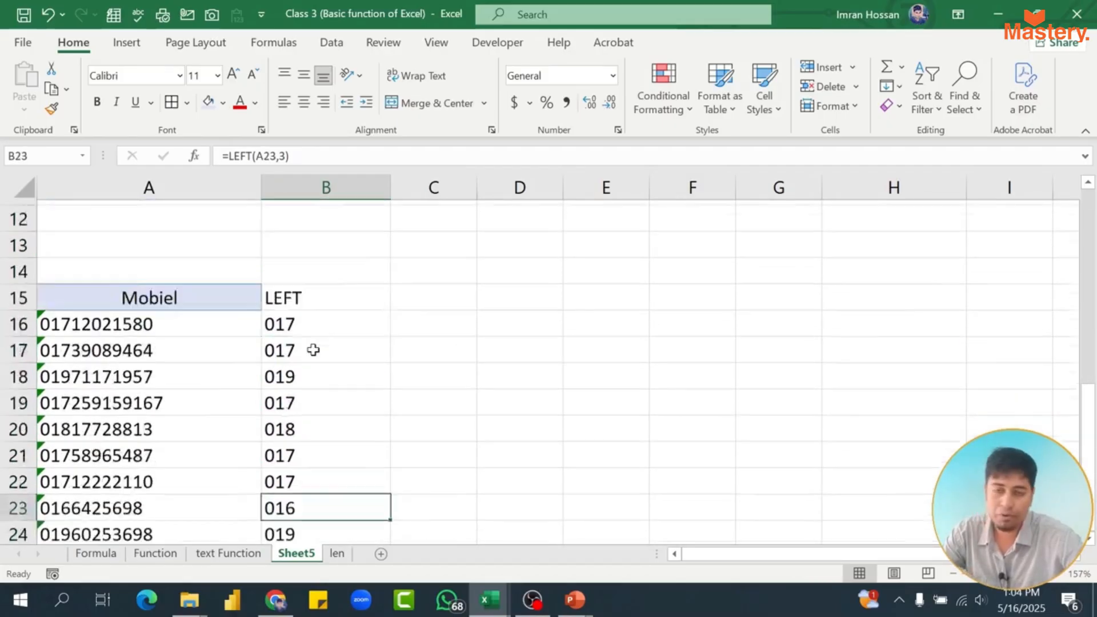
scroll(313, 350, "up", 1)
left_click(330, 373)
scroll(343, 400, "down", 2)
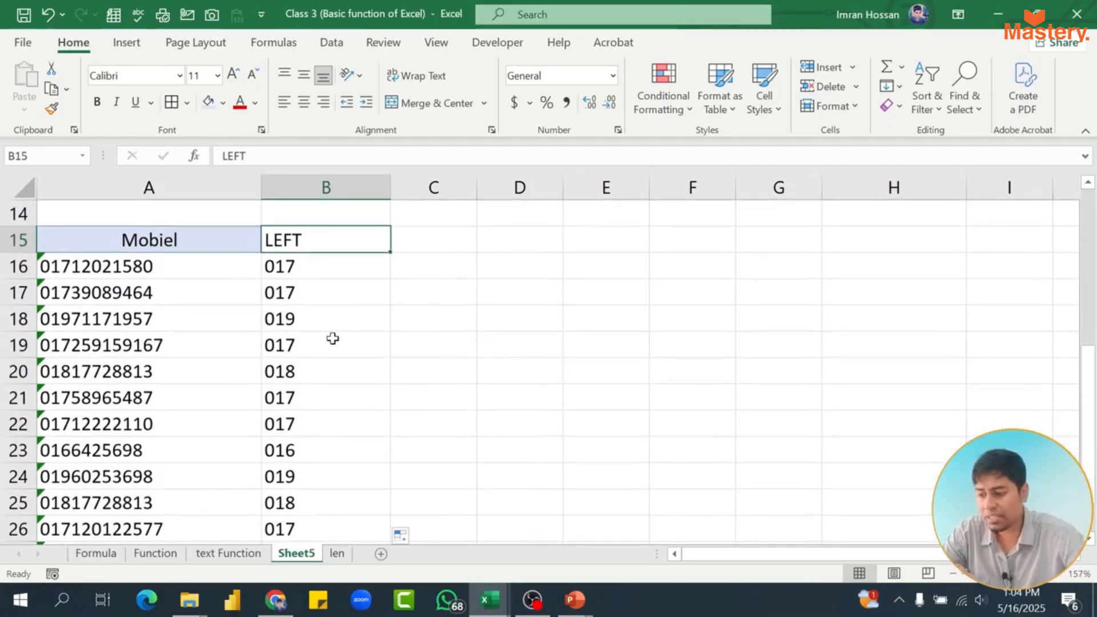
left_click(332, 339)
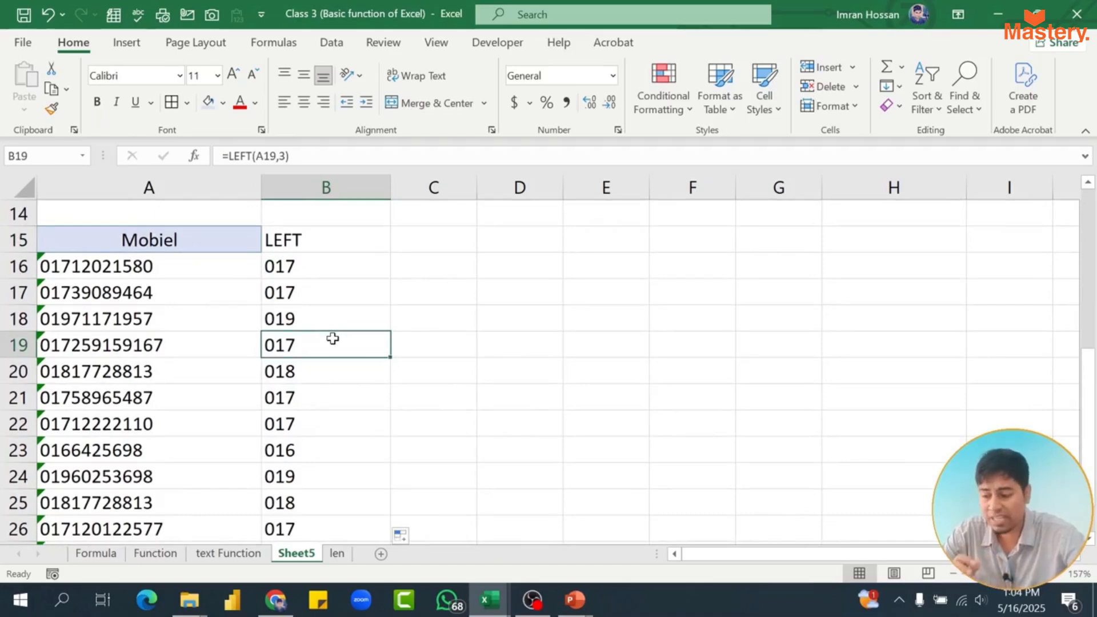
left_click_drag(324, 260, 324, 399)
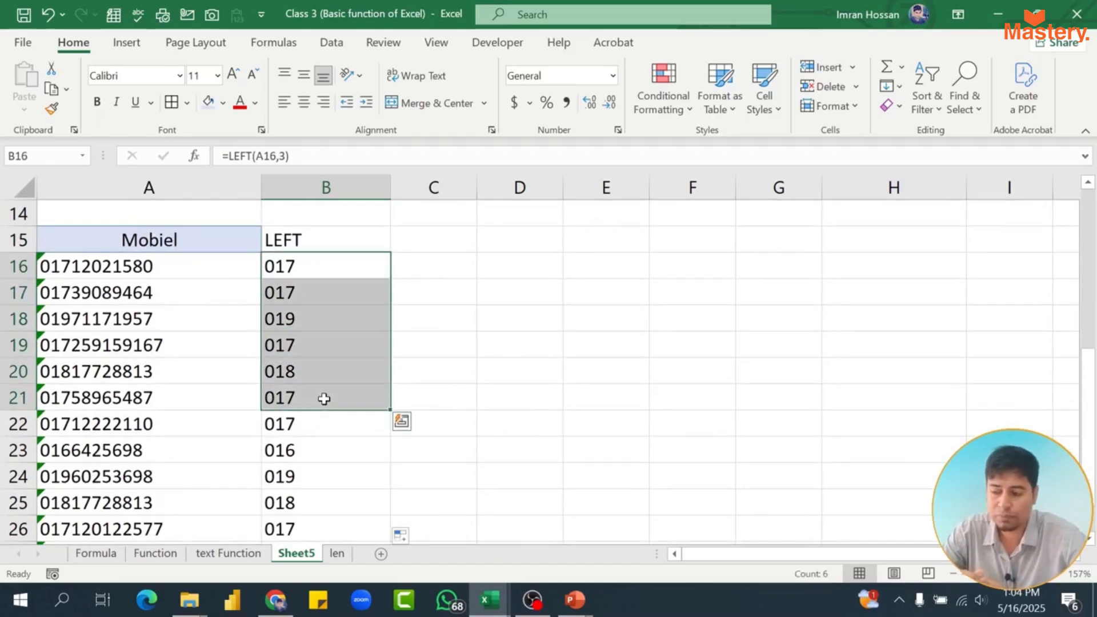
Add the heading Upper in I1, beside the second Name list in column H
scroll(452, 347, "up", 4)
scroll(453, 346, "right", 3)
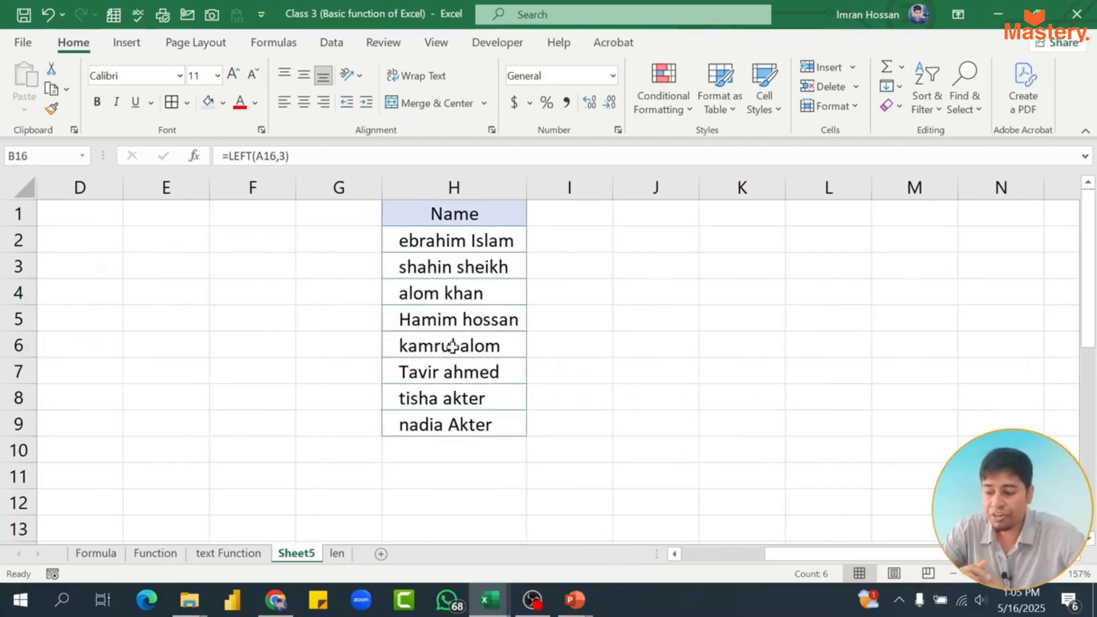
left_click_drag(448, 242, 429, 423)
scroll(429, 423, "up", 3)
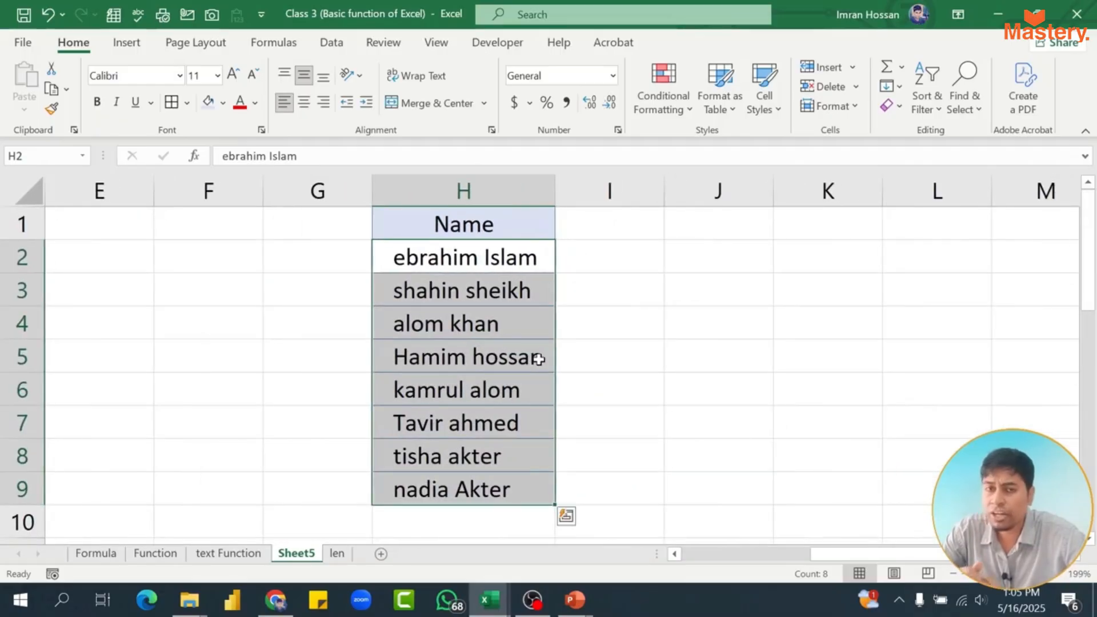
left_click(402, 259)
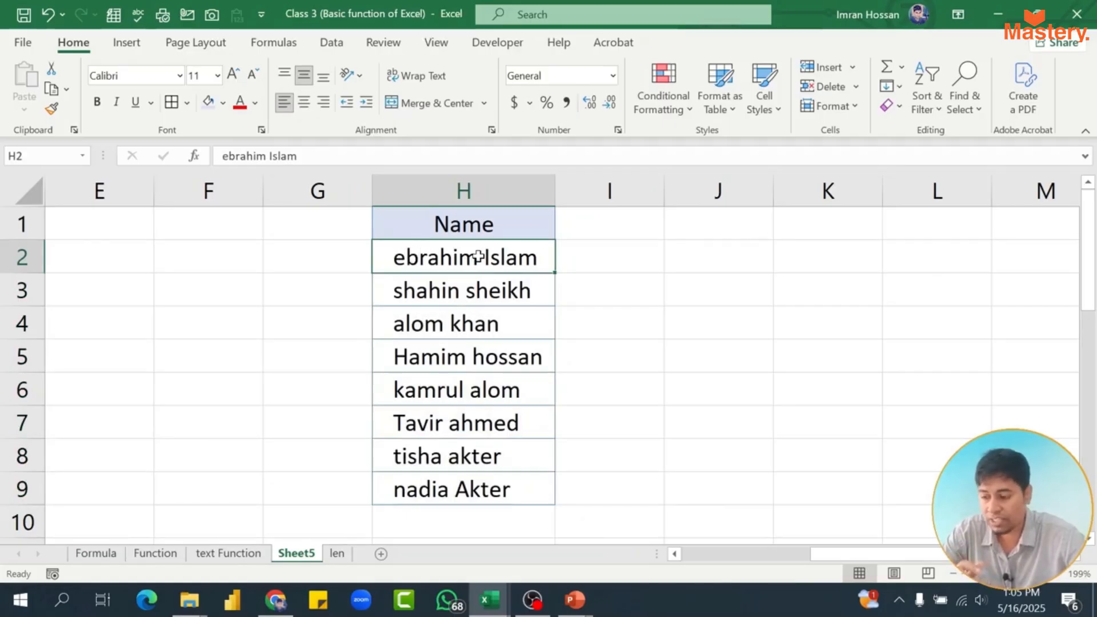
left_click(382, 301)
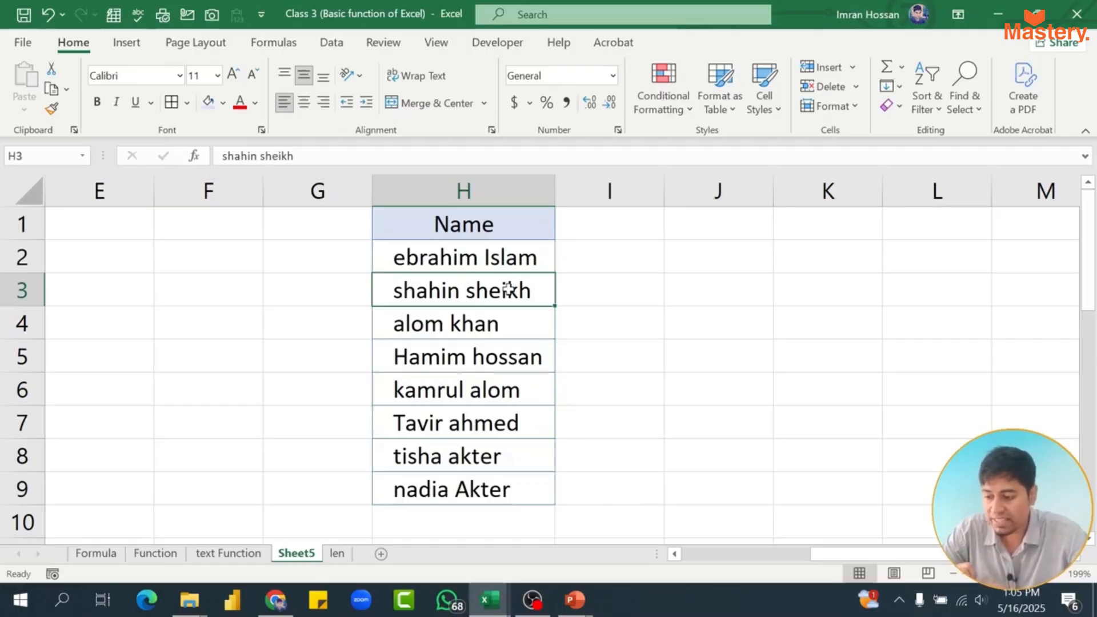
left_click(611, 223)
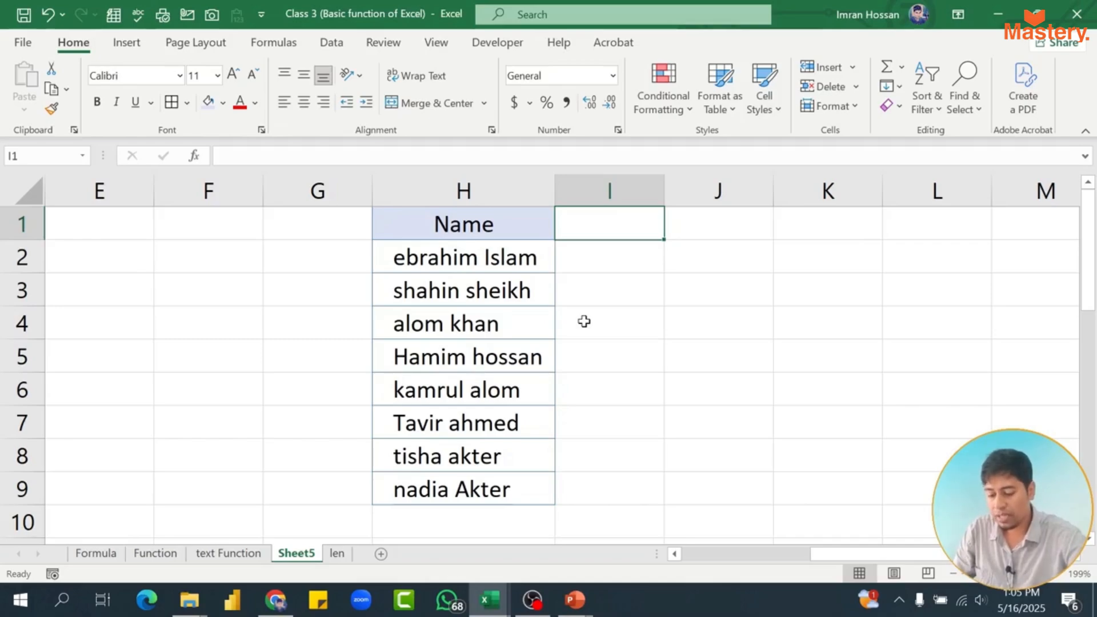
type("Up")
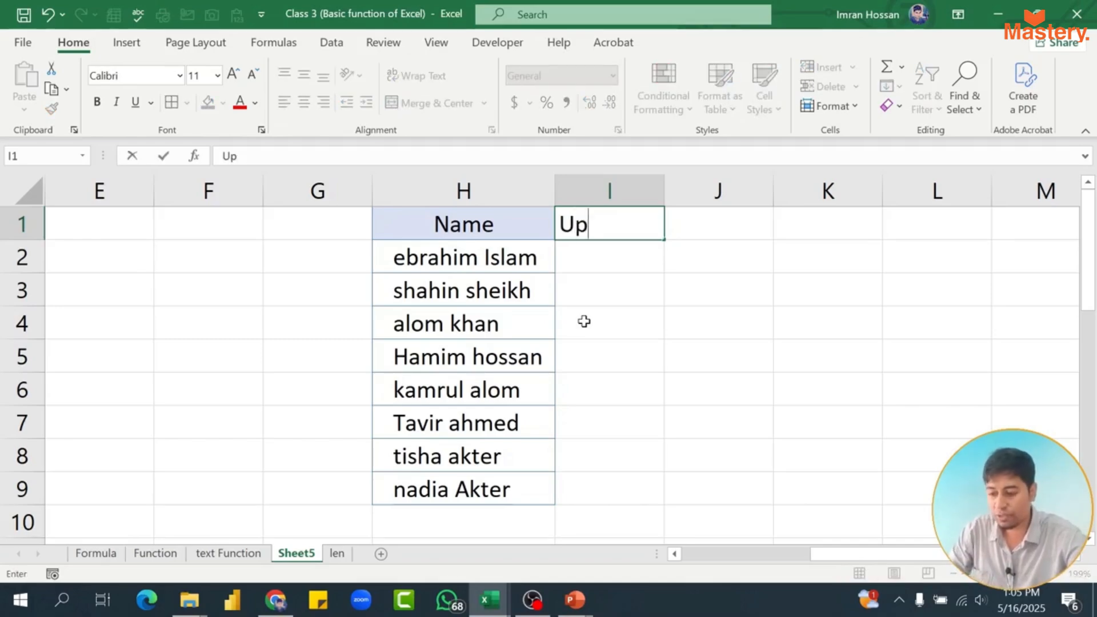
type("per")
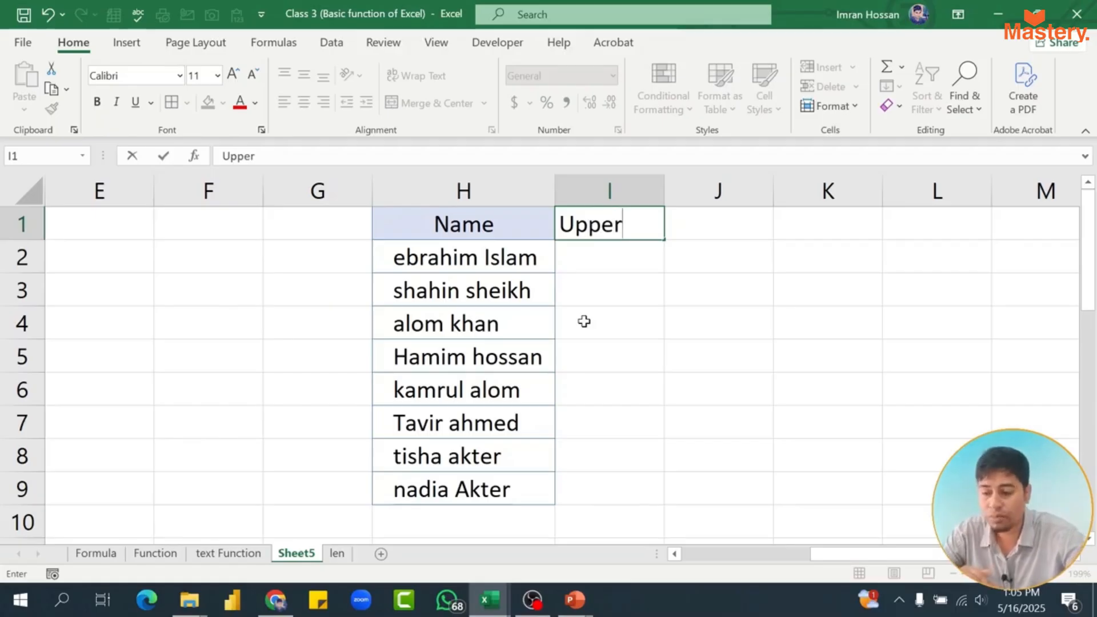
key("Return")
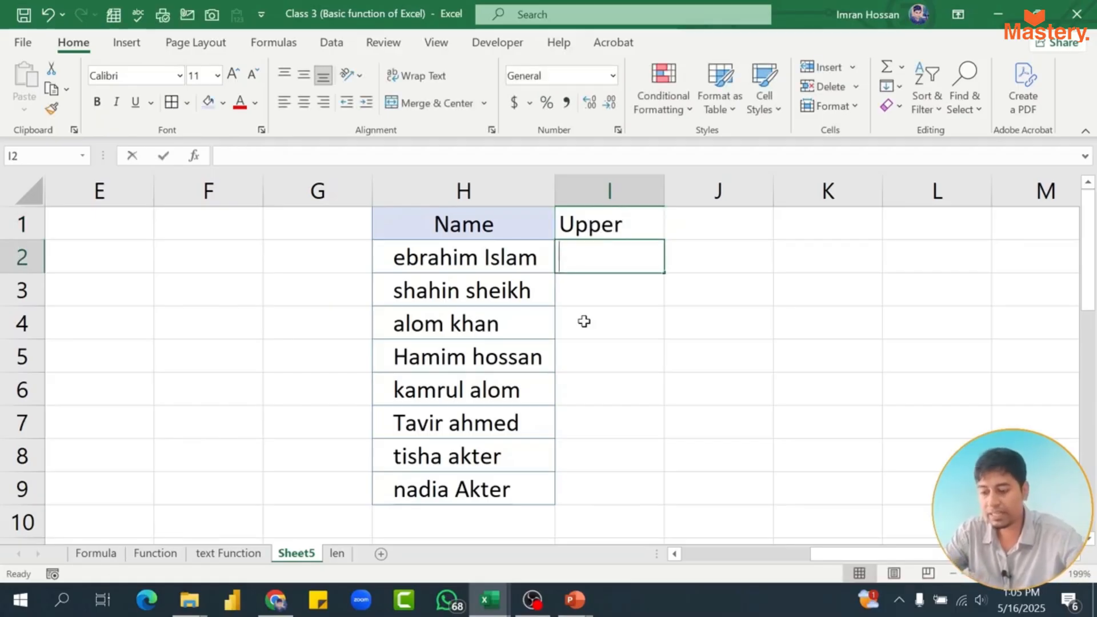
Convert the first name in column H to capitals by entering =UPPER(H2) in I2
type("=upo")
key("BackSpace")
key("BackSpace")
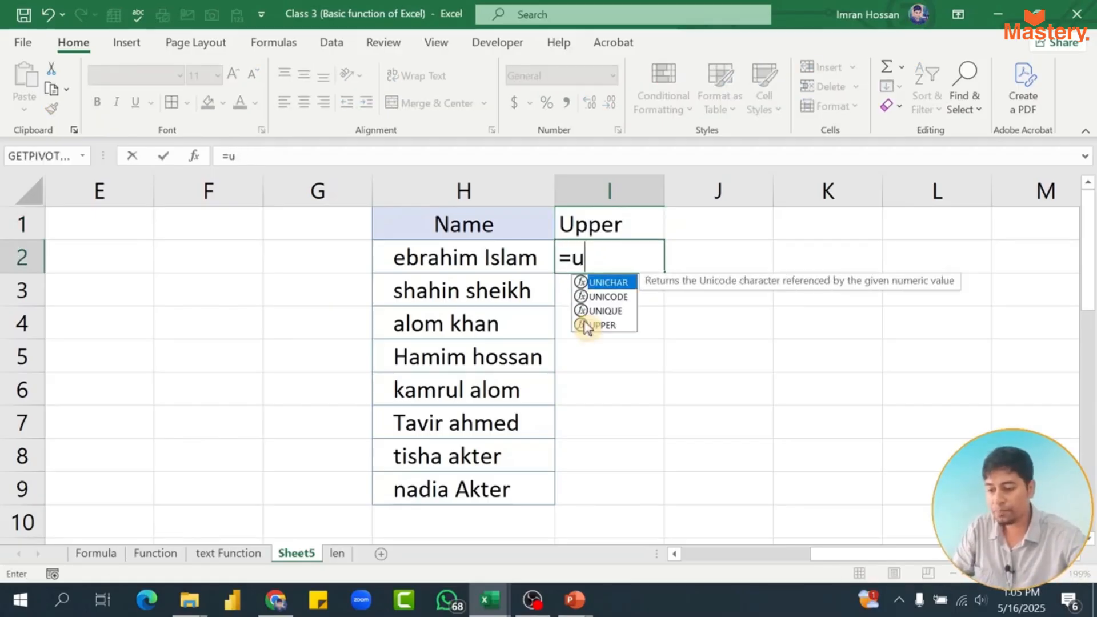
type("pp")
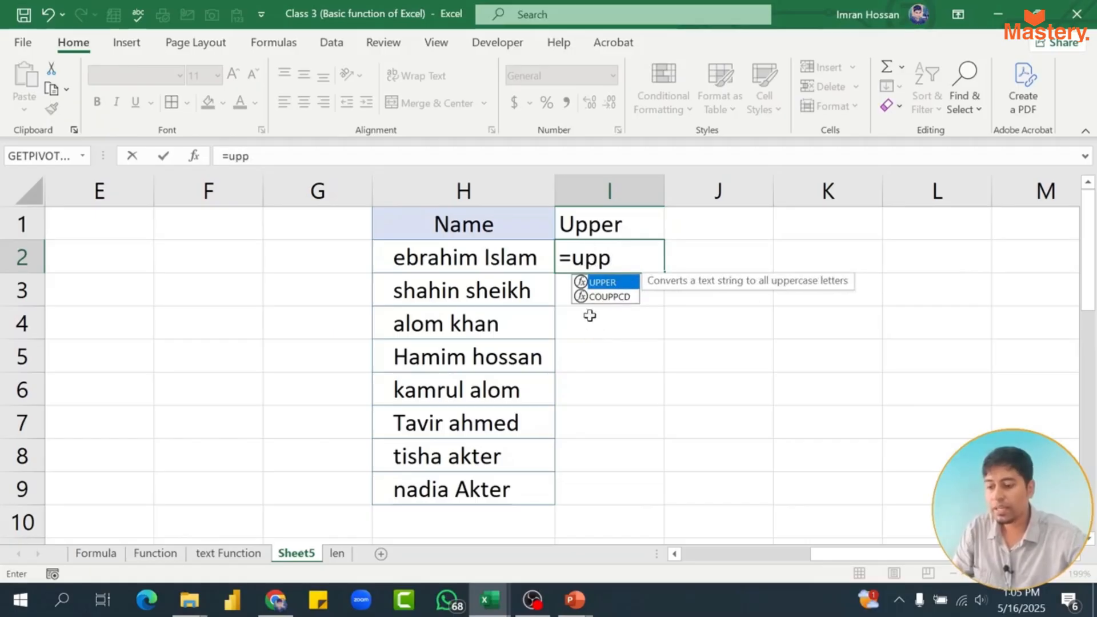
left_click(613, 284)
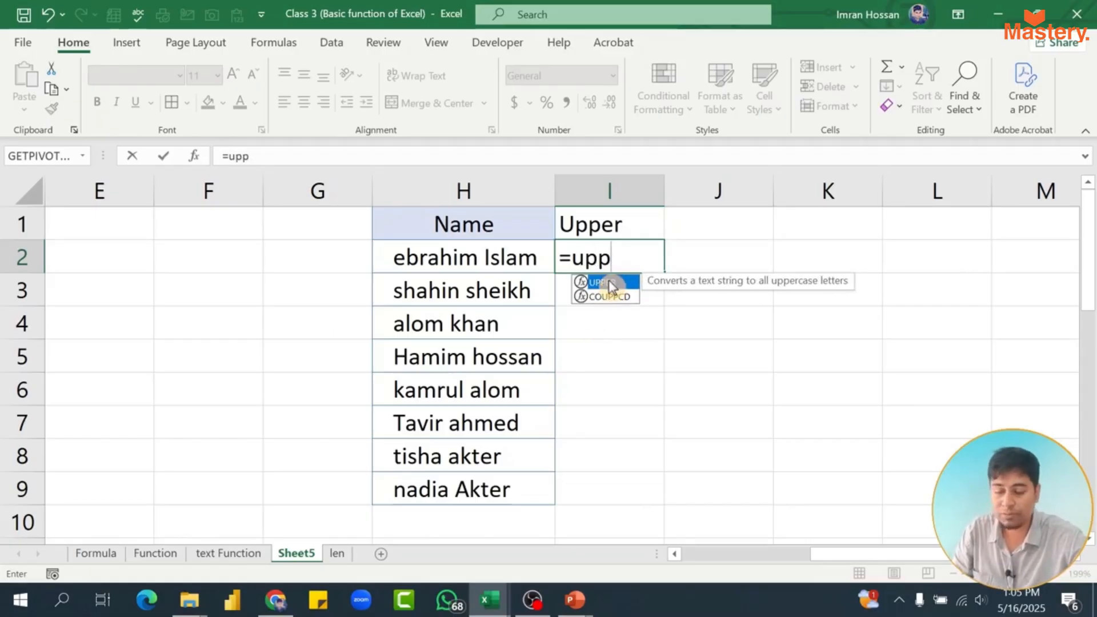
double_click(608, 281)
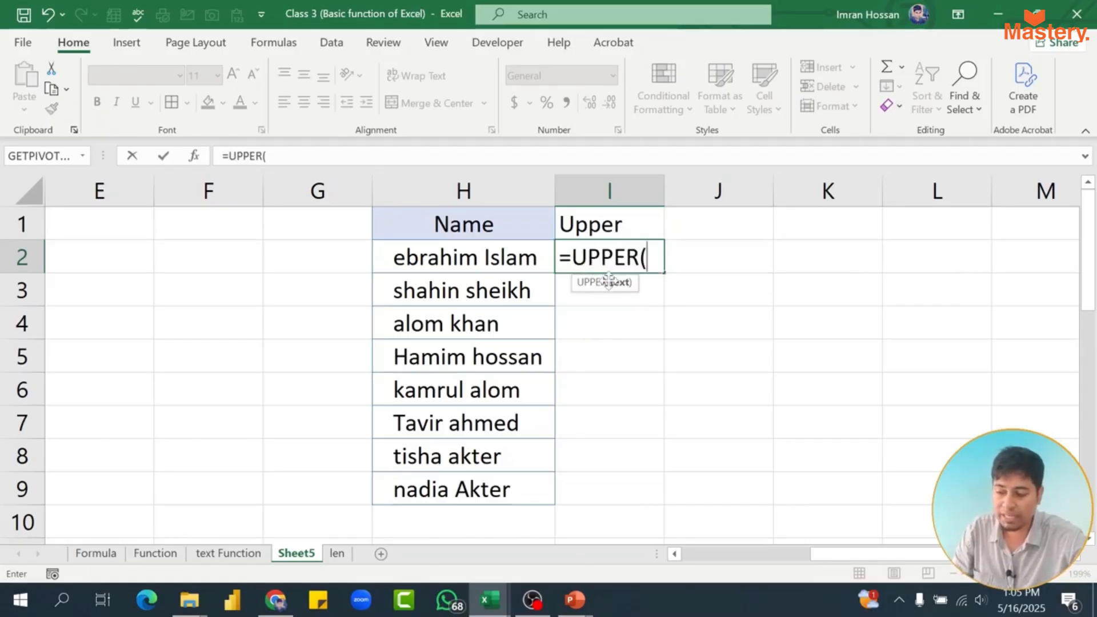
left_click(468, 257)
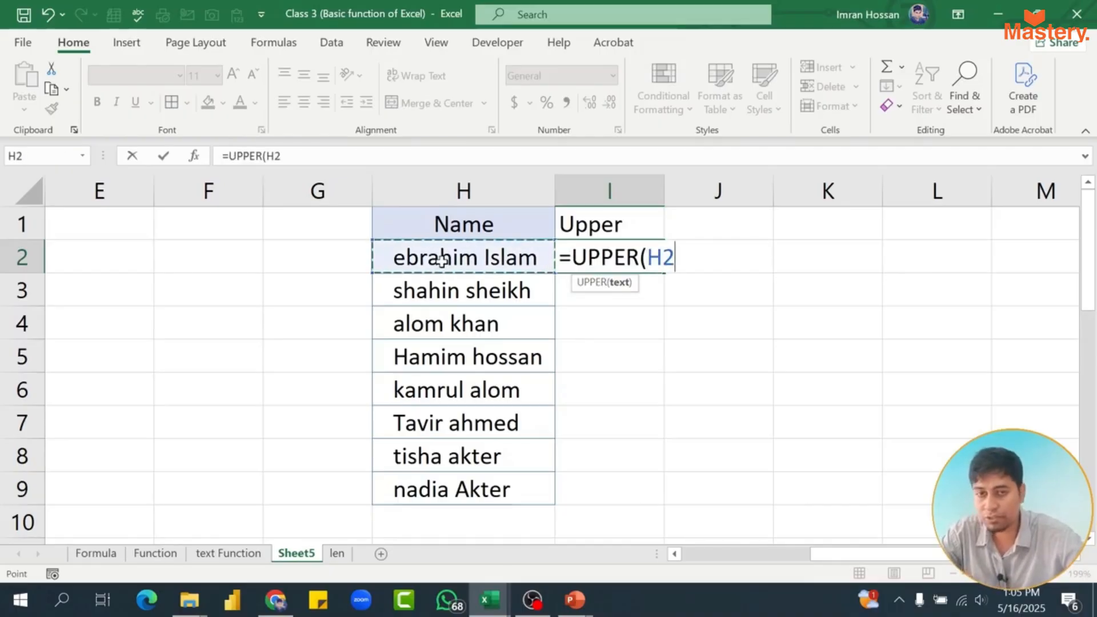
key("Return")
key("Up")
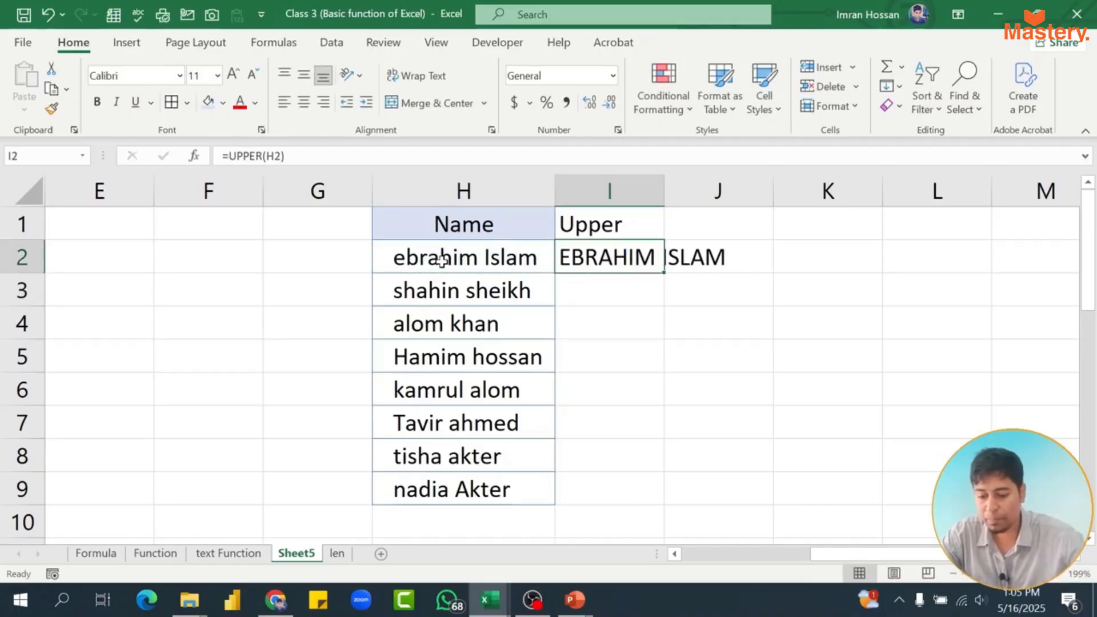
Fill the UPPER formula from I2 down to I9 and fit the width of column I to its contents
double_click(663, 273)
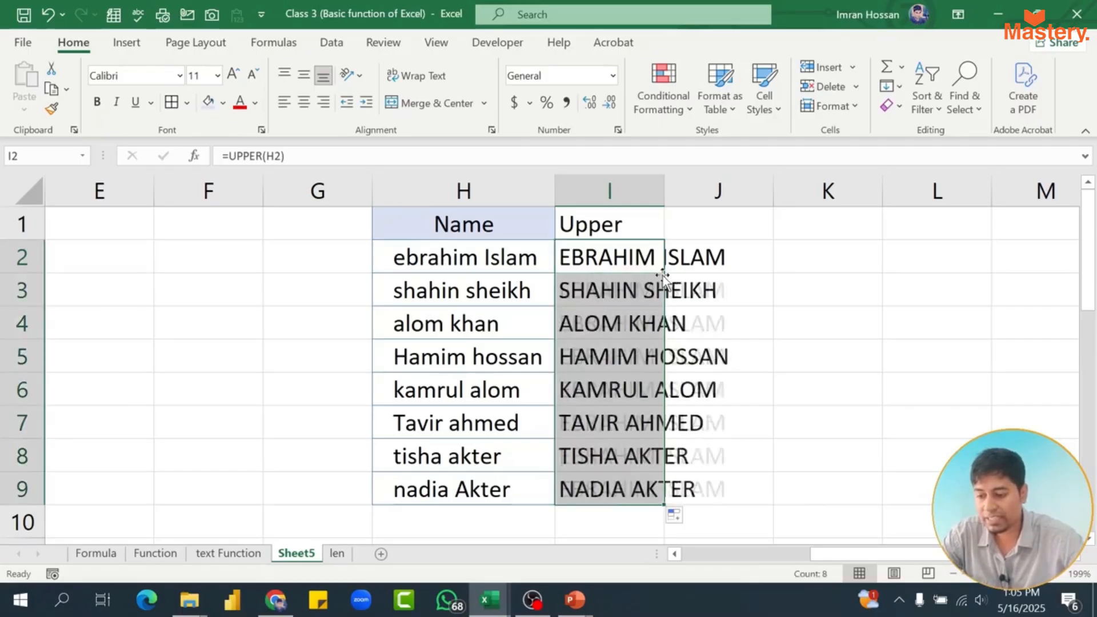
key("ctrl+z")
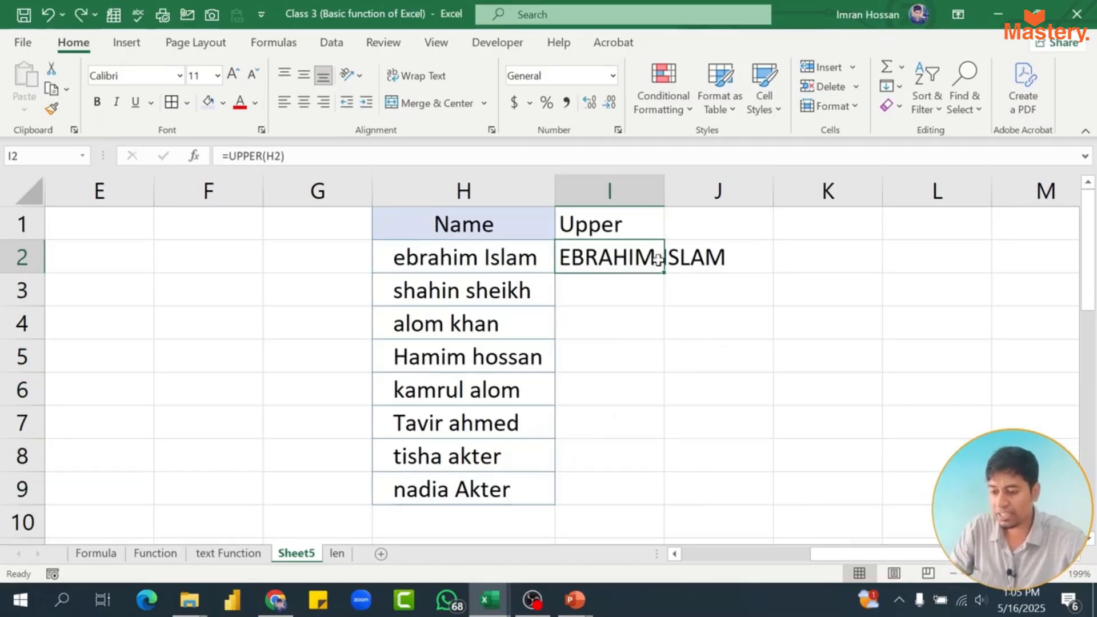
left_click_drag(665, 272, 639, 498)
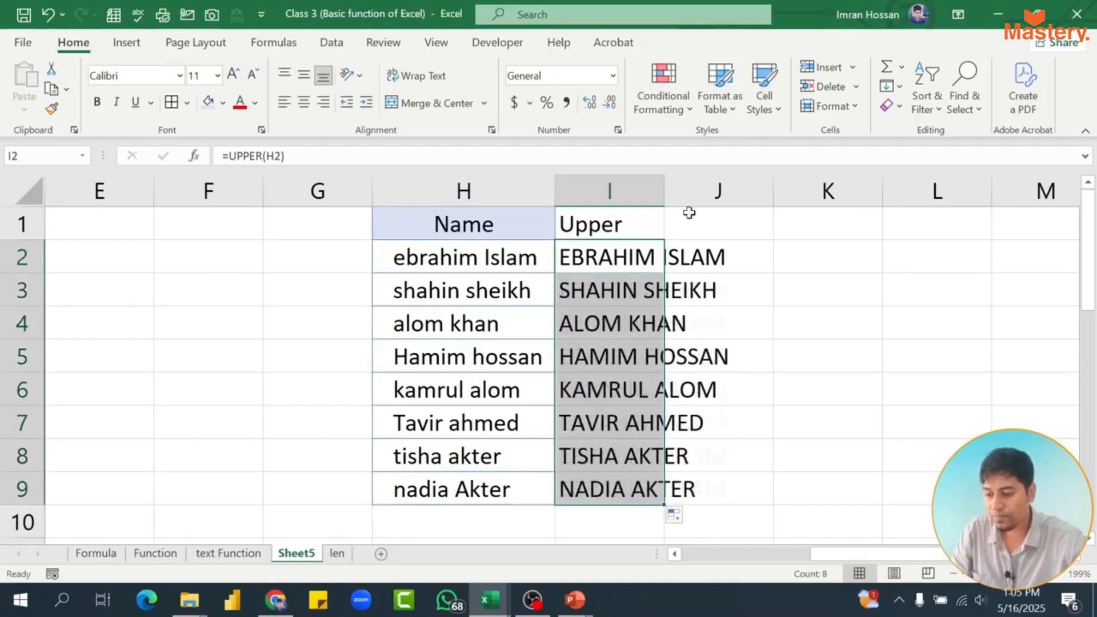
double_click(662, 188)
scroll(544, 290, "down", 1, "ctrl")
scroll(550, 289, "down", 2, "ctrl")
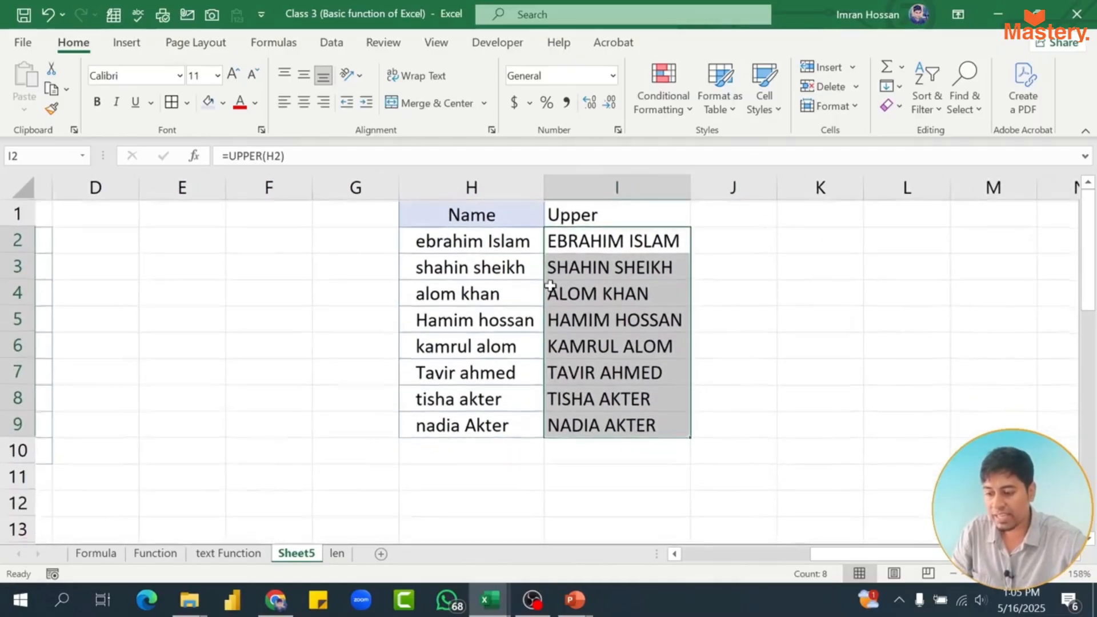
Add the heading Lower in J1, beside the Upper column
left_click(707, 213)
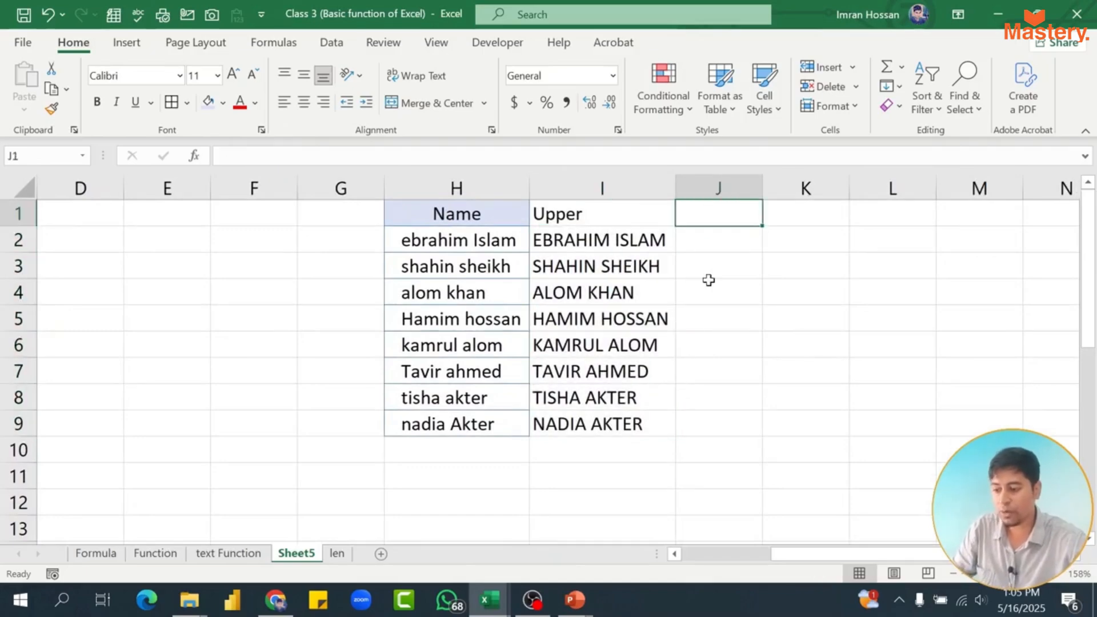
type("L")
key("BackSpace")
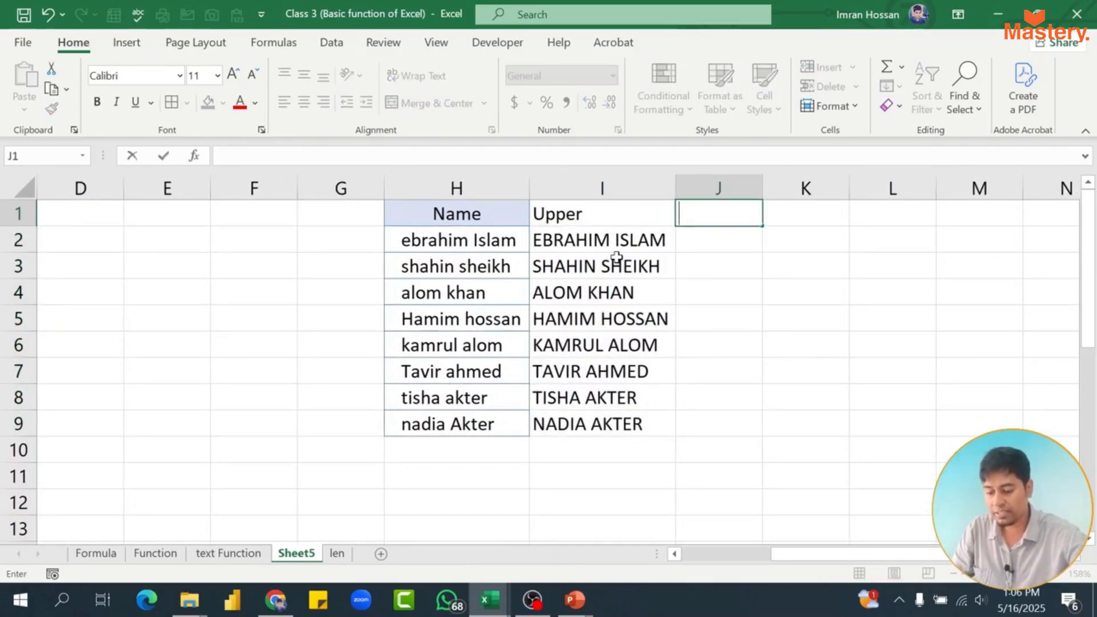
type("Lower")
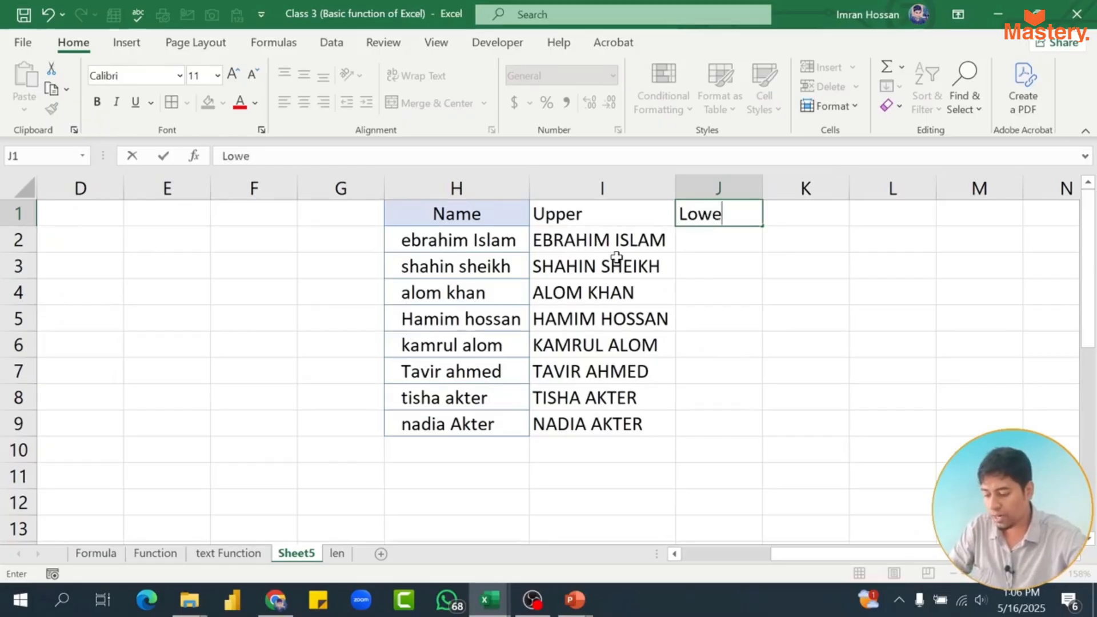
key("Return")
Convert the first capitalised name in column I to lowercase by entering =LOWER(I2) in J2
type("=")
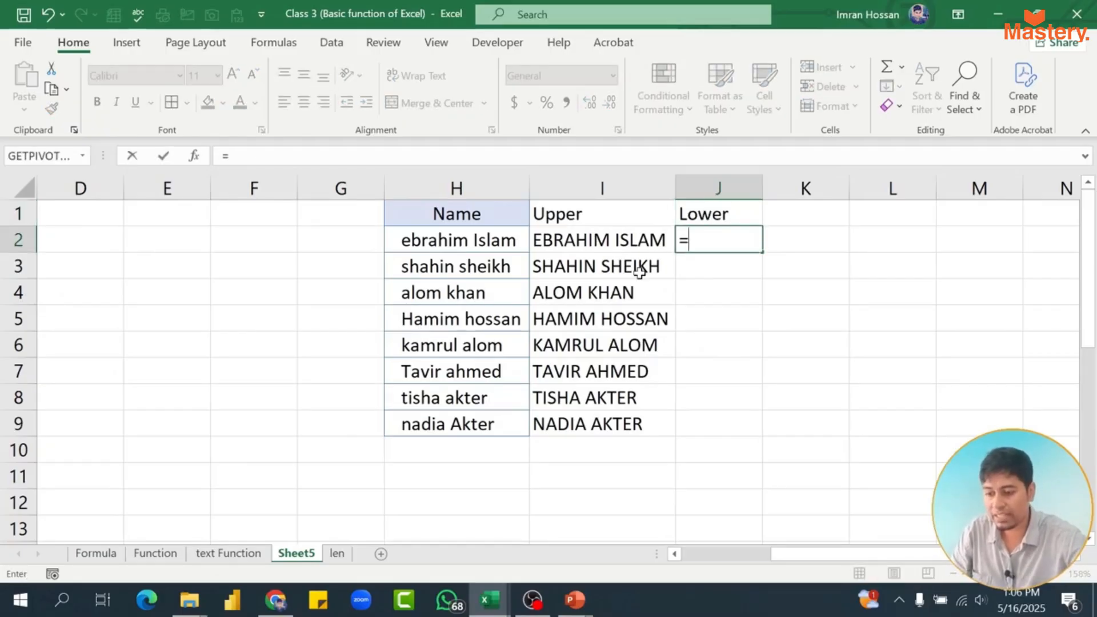
type("low")
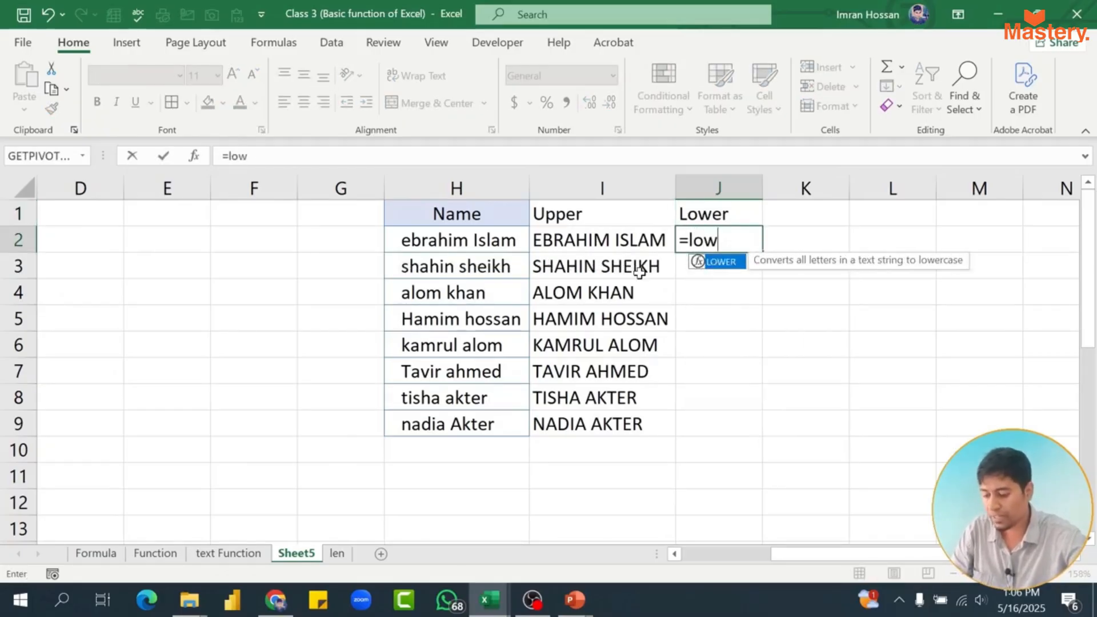
key("Tab")
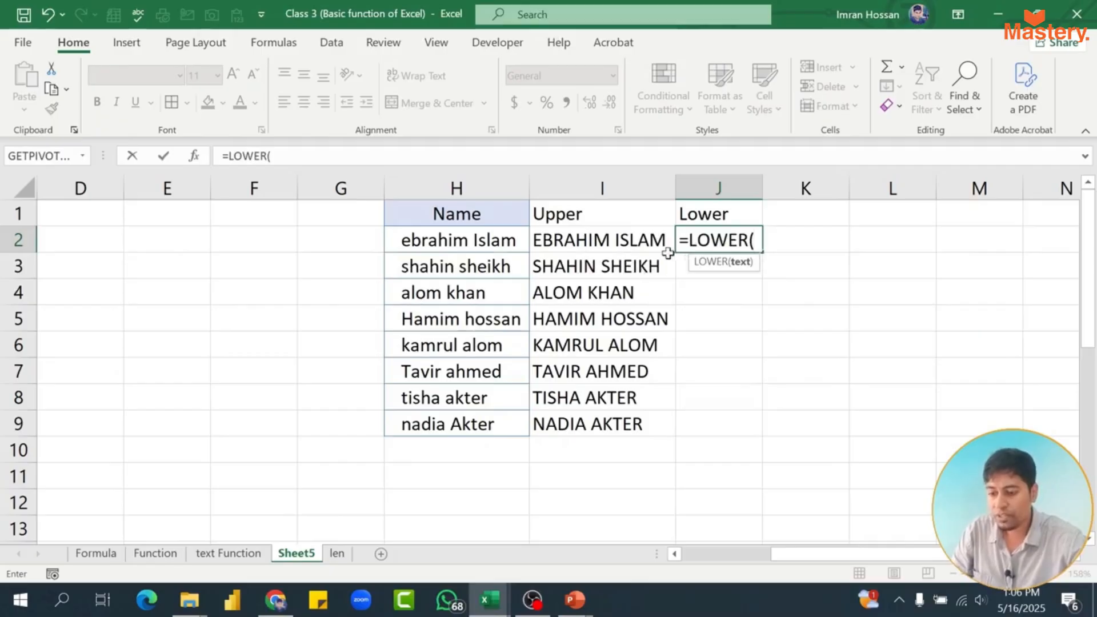
left_click(454, 244)
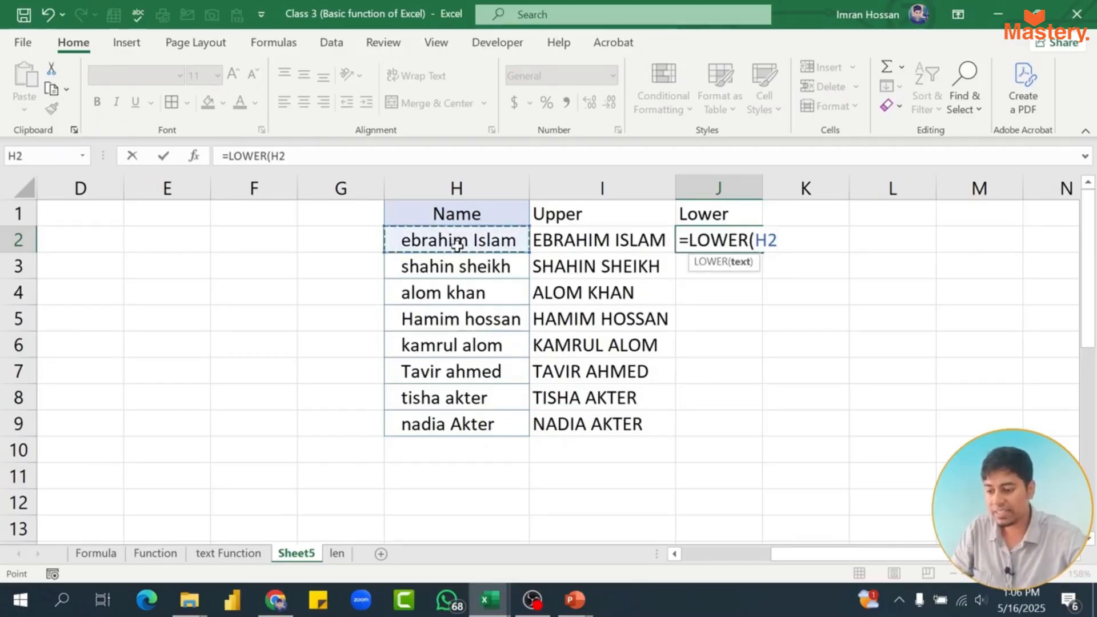
left_click(582, 243)
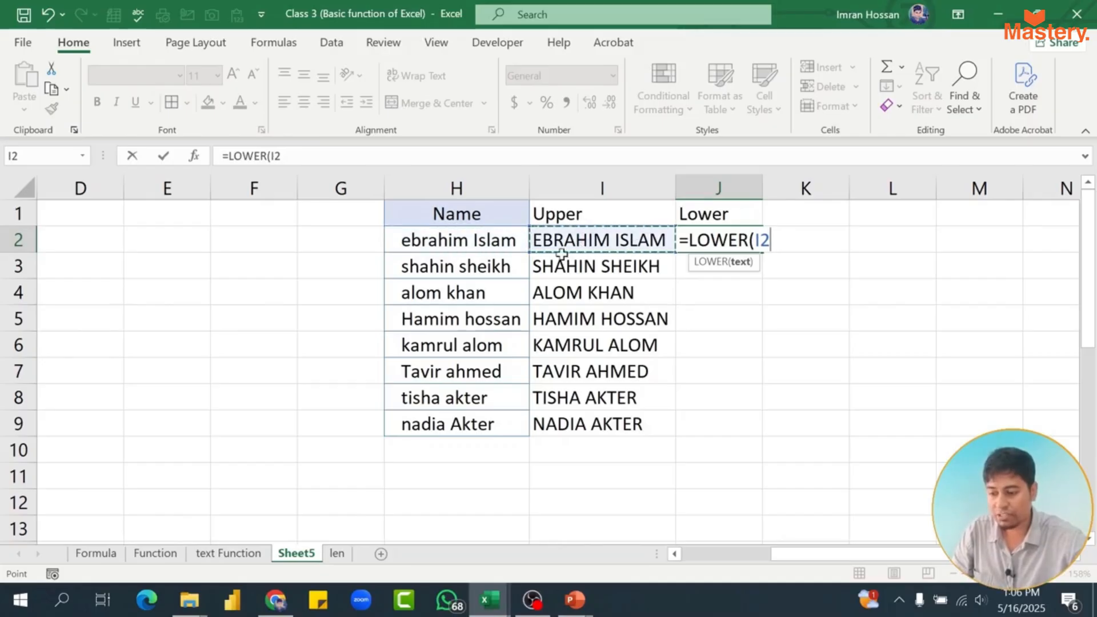
key("Return")
Fill the LOWER formula from J2 down to J9 and widen column J to show the full names
key("Up")
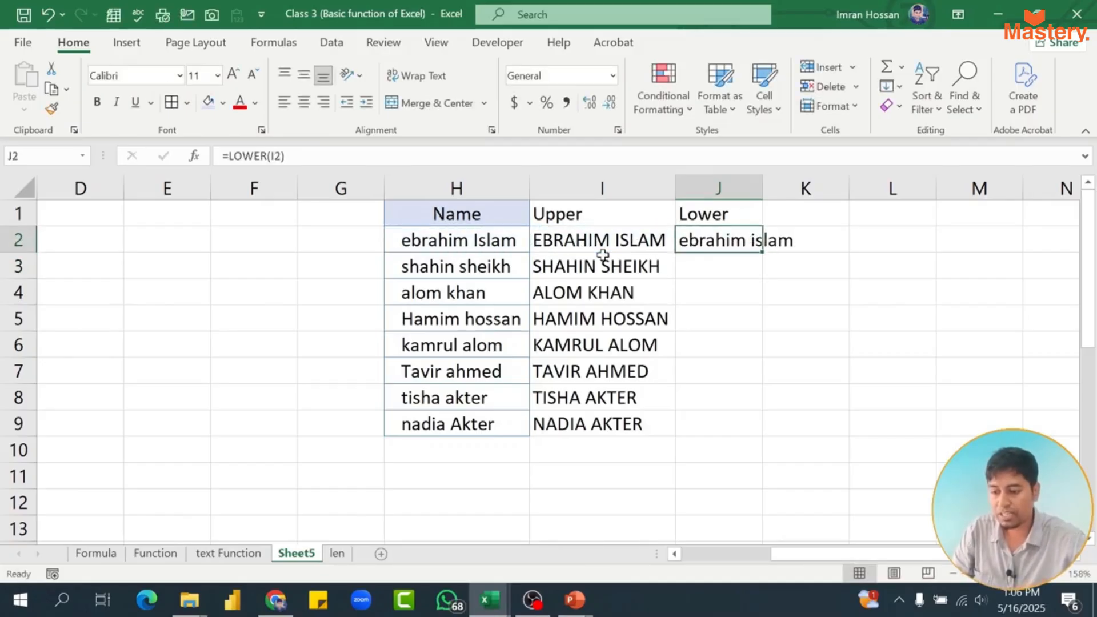
left_click_drag(764, 254, 768, 437)
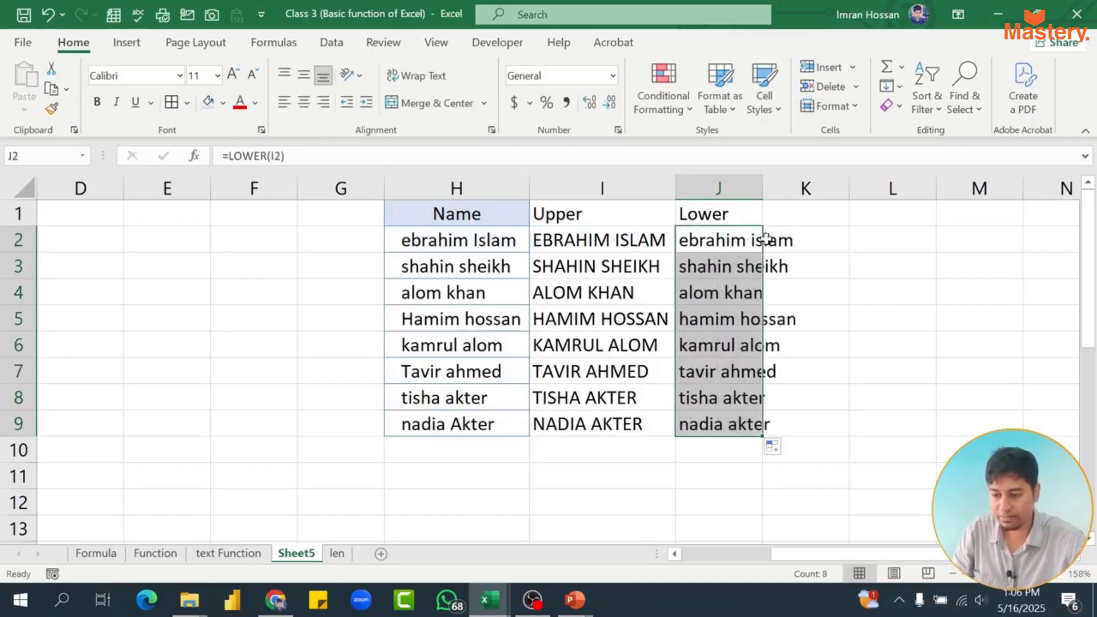
left_click_drag(763, 188, 808, 187)
Add the heading Proper in K1, beside the Lower column
scroll(498, 319, "down", 2)
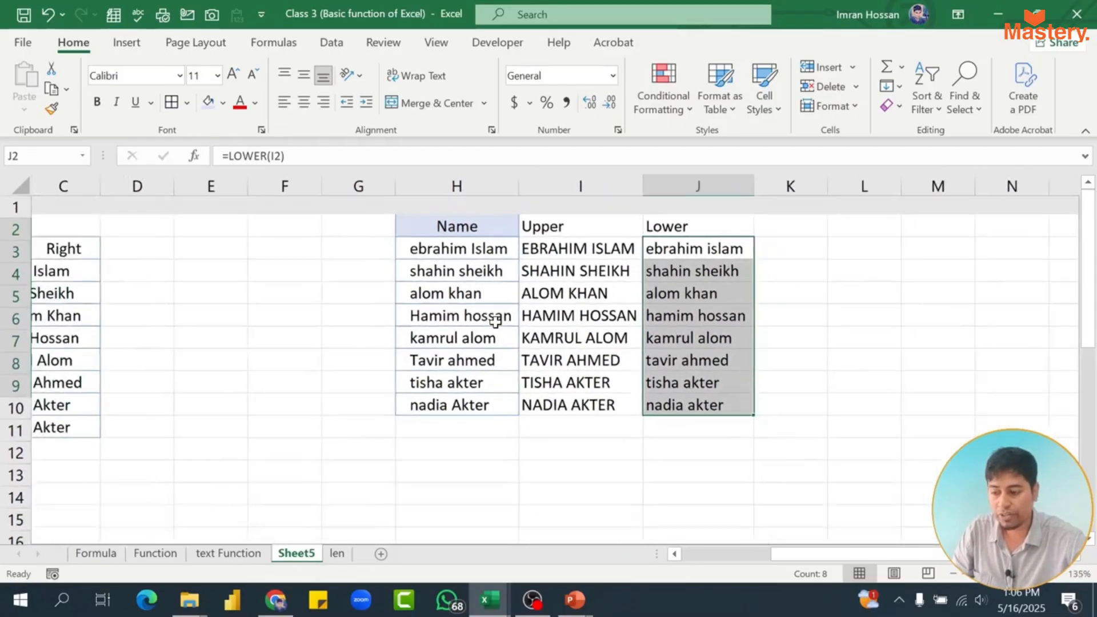
left_click(778, 207)
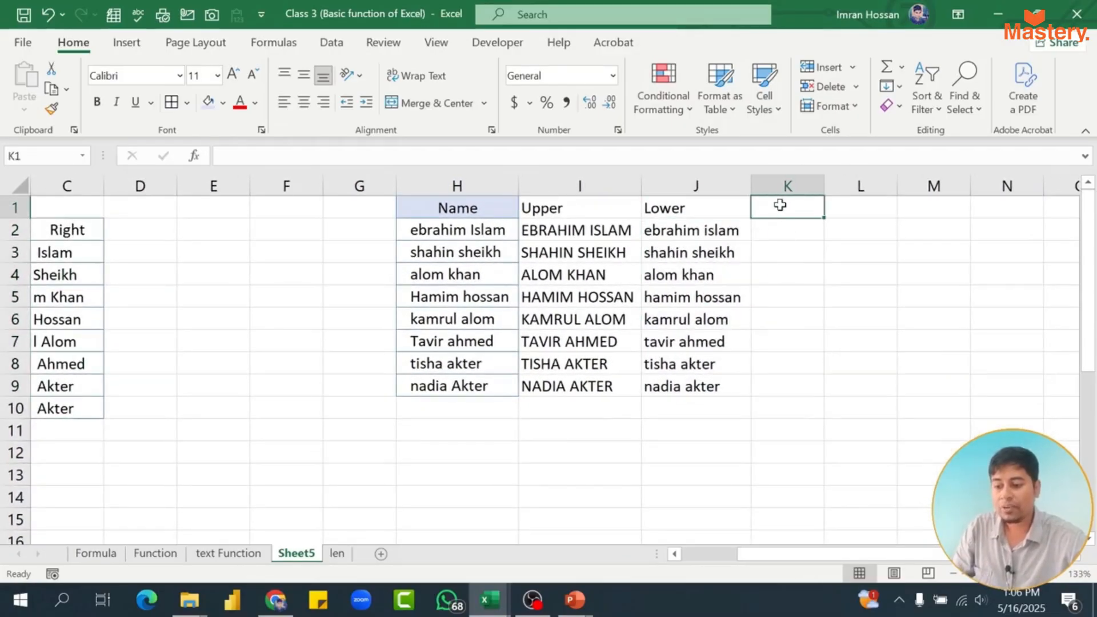
type("Proper")
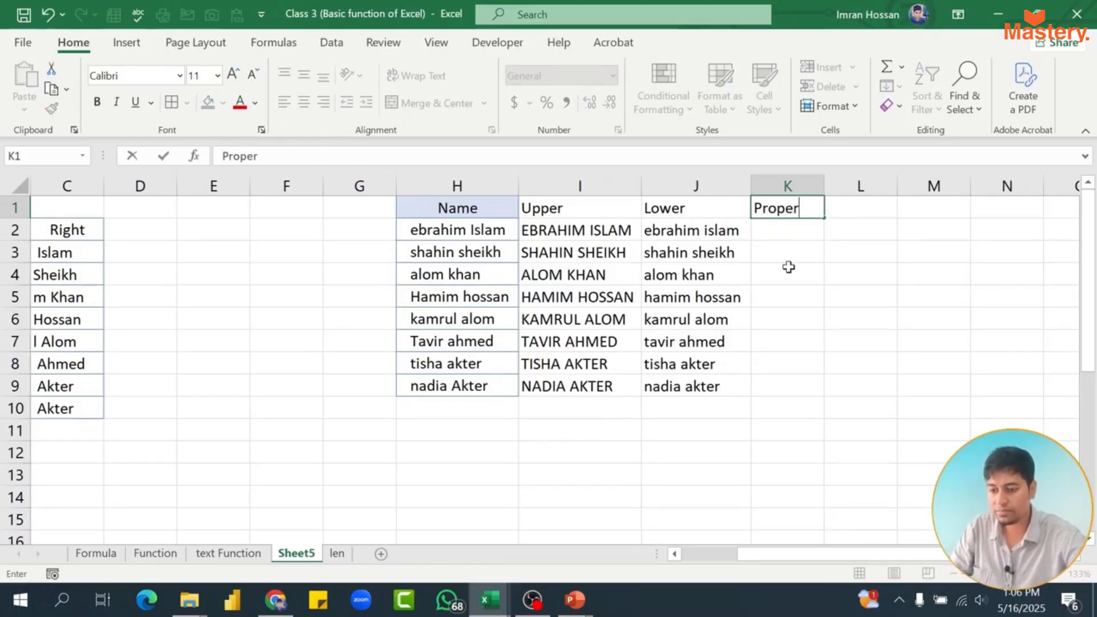
key("Return")
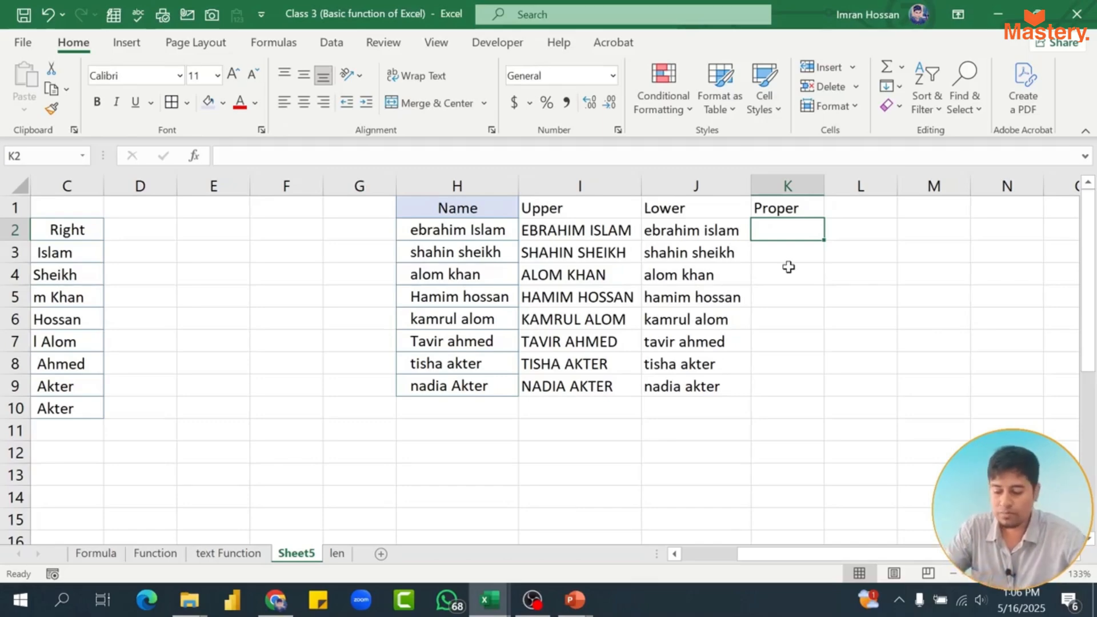
Convert the names in column H to proper case by entering =PROPER(H2) in K2 and filling it down to K9
type("=po")
key("BackSpace")
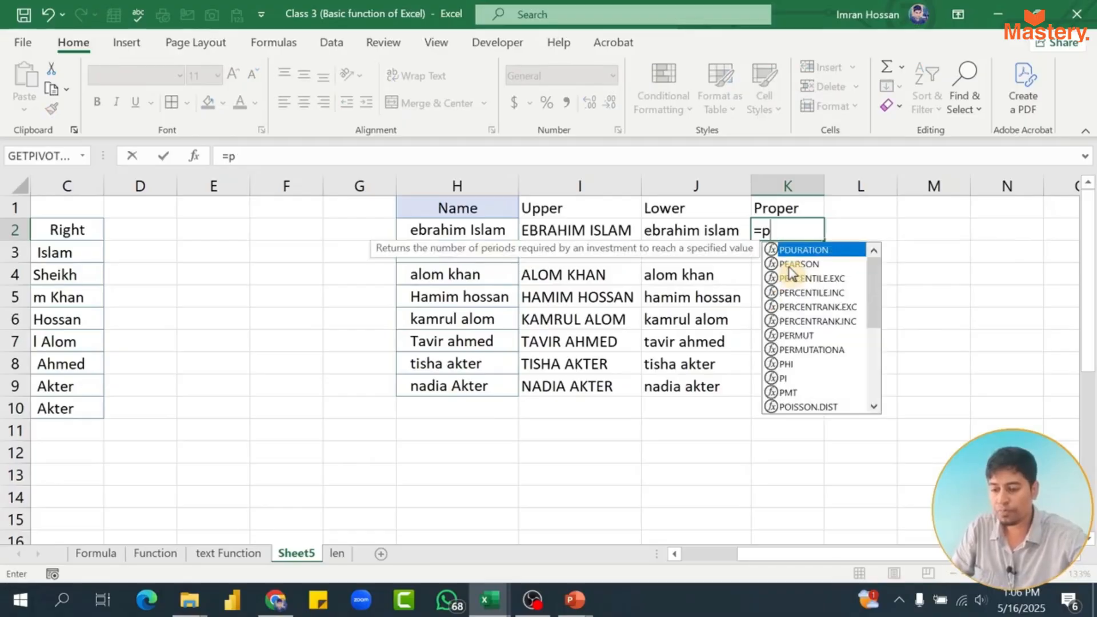
type("ro")
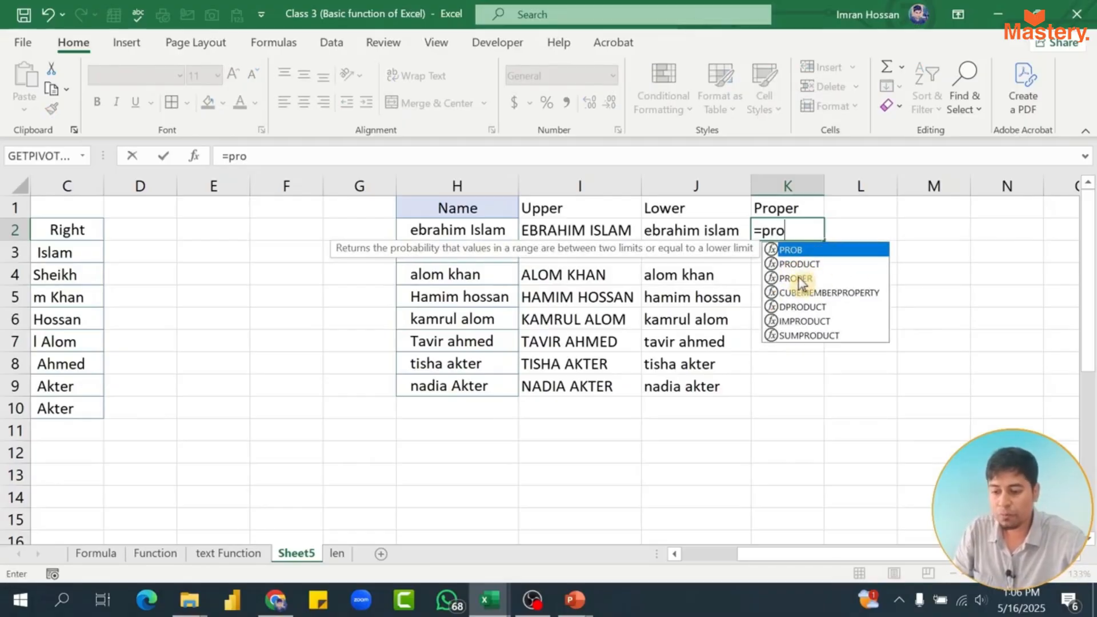
double_click(799, 280)
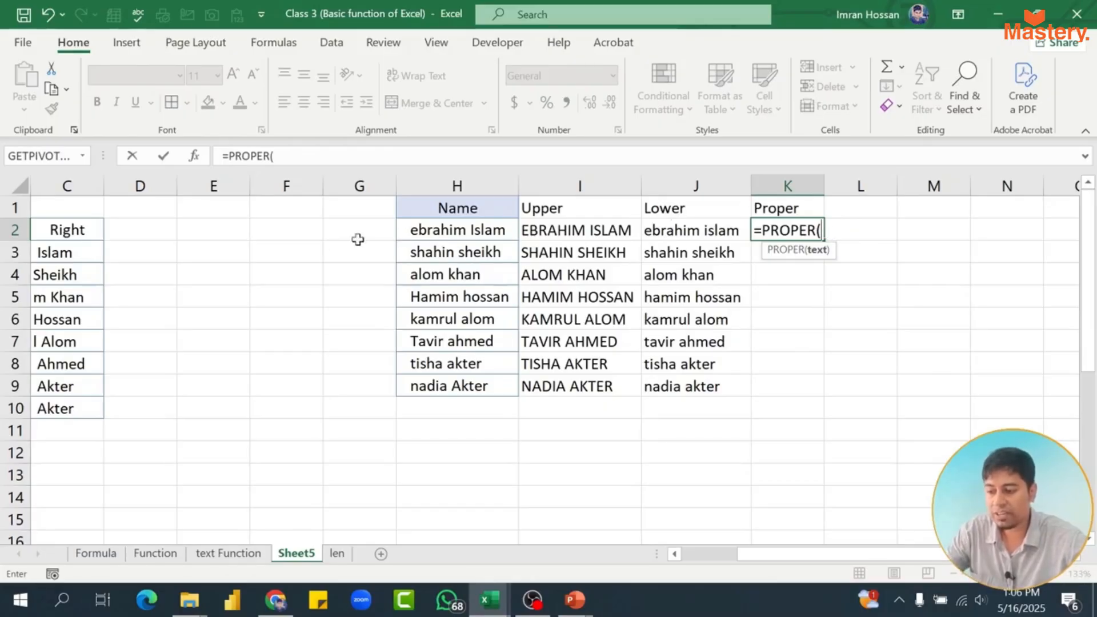
left_click(457, 227)
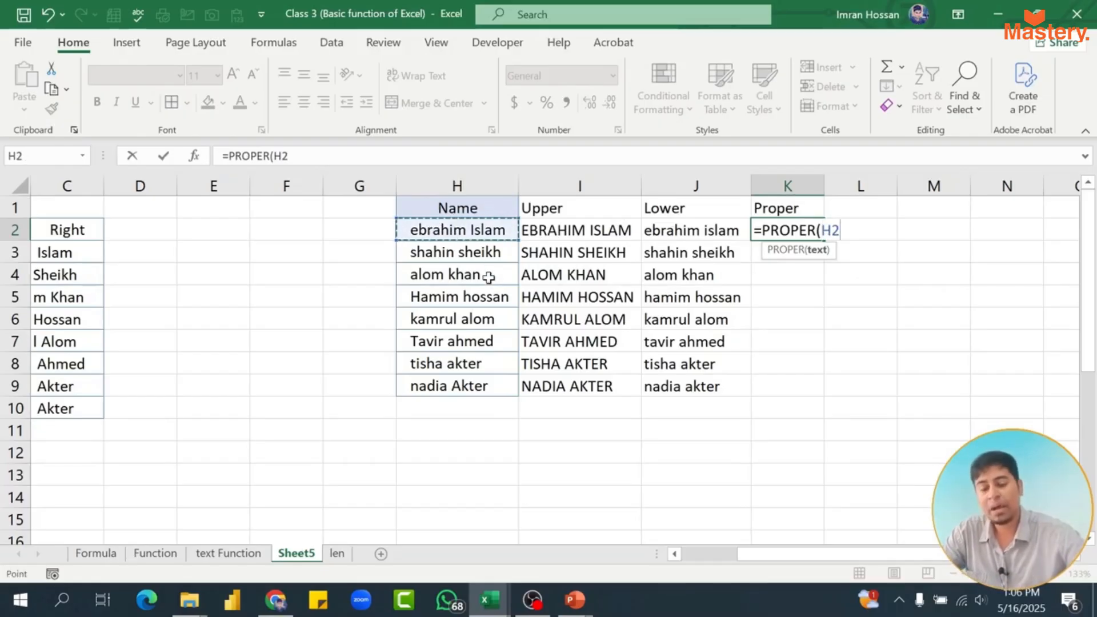
key("Return")
key("Up")
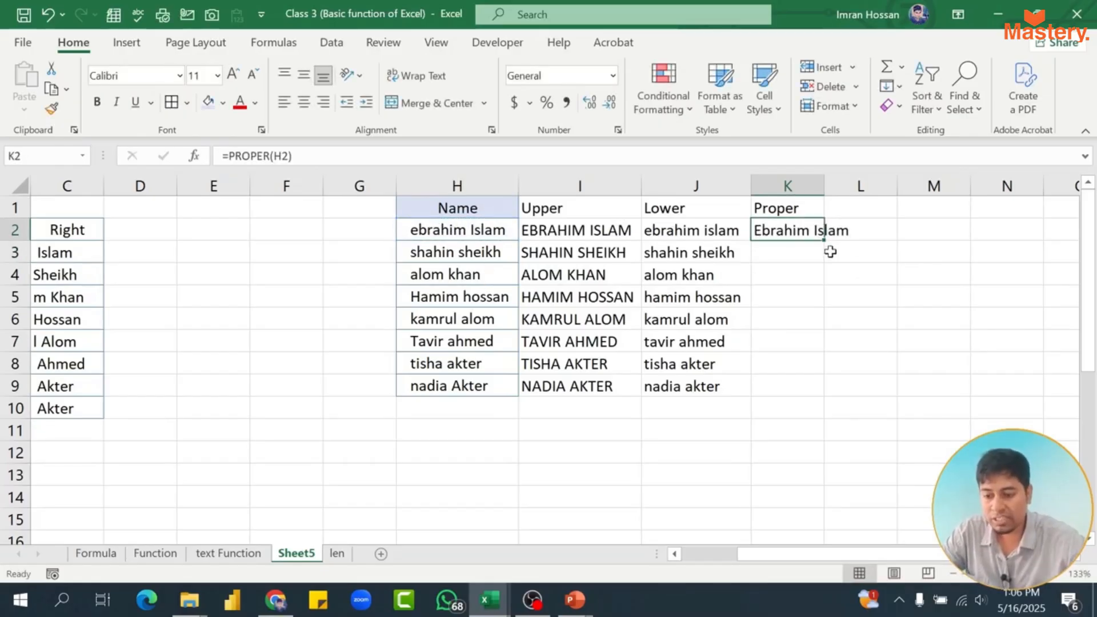
left_click_drag(825, 240, 818, 394)
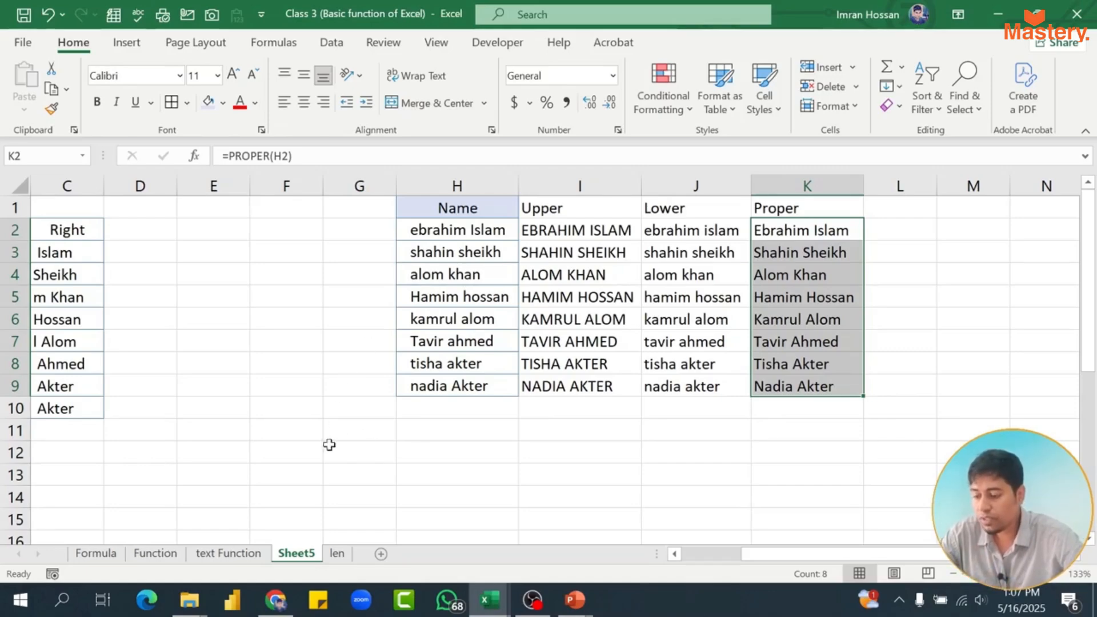
Open the len sheet and examine the Mobile numbers in B3:B15 beside the LEN column
left_click(338, 554)
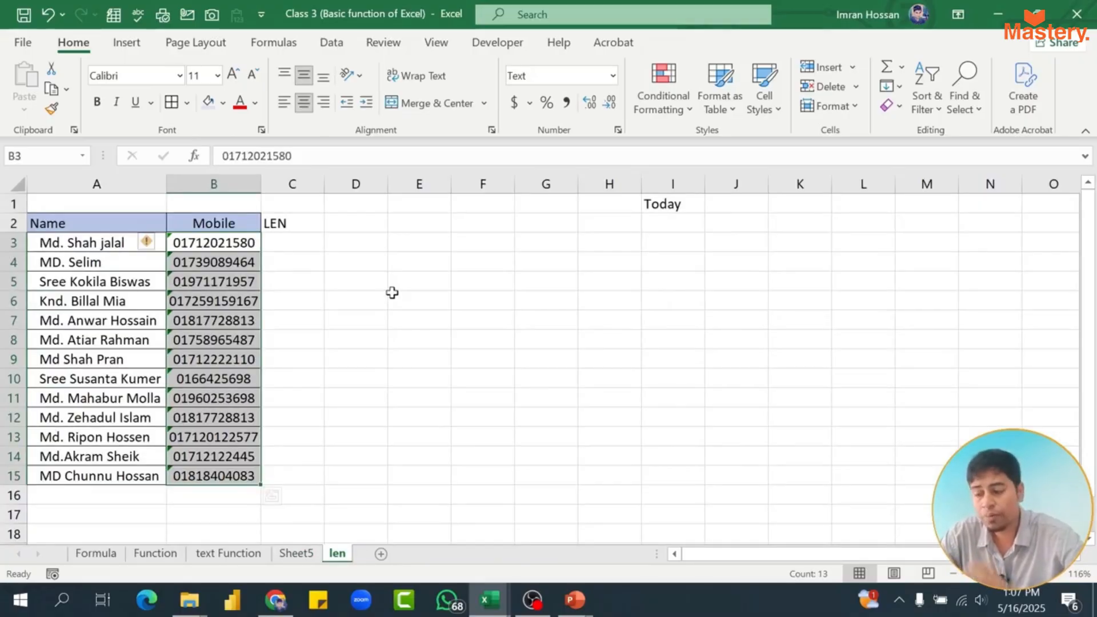
left_click(296, 241)
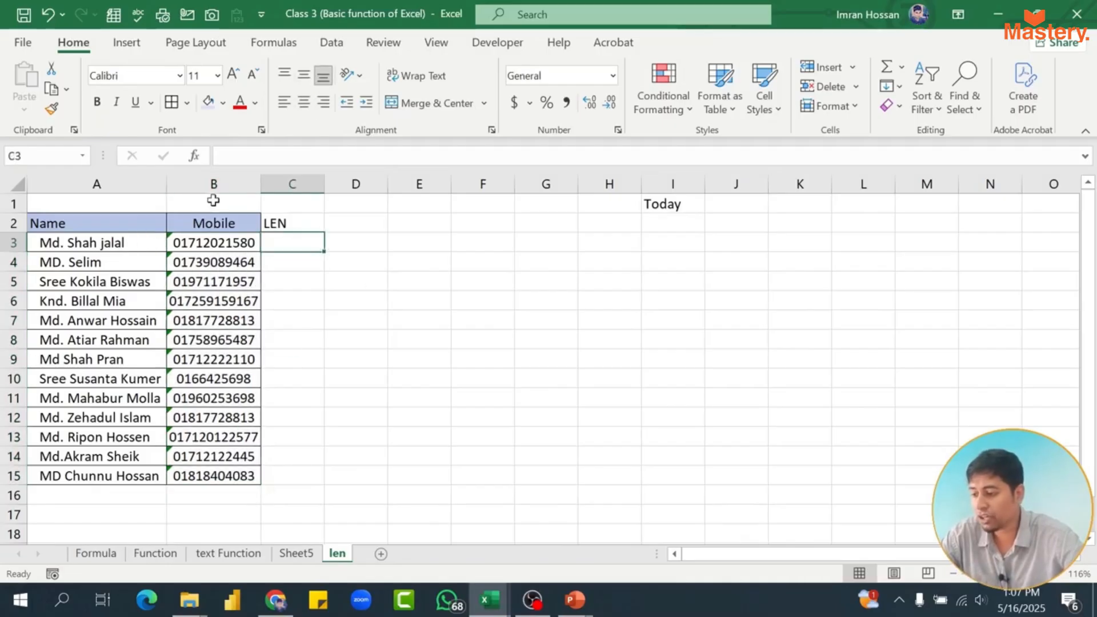
left_click(220, 182)
left_click(255, 245)
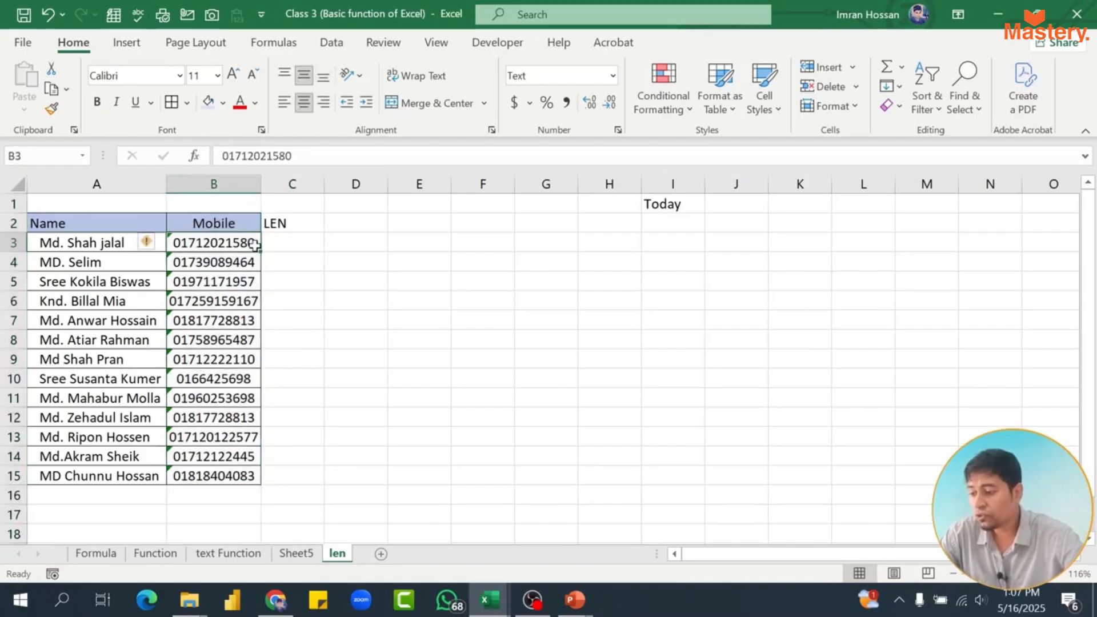
left_click_drag(216, 242, 211, 474)
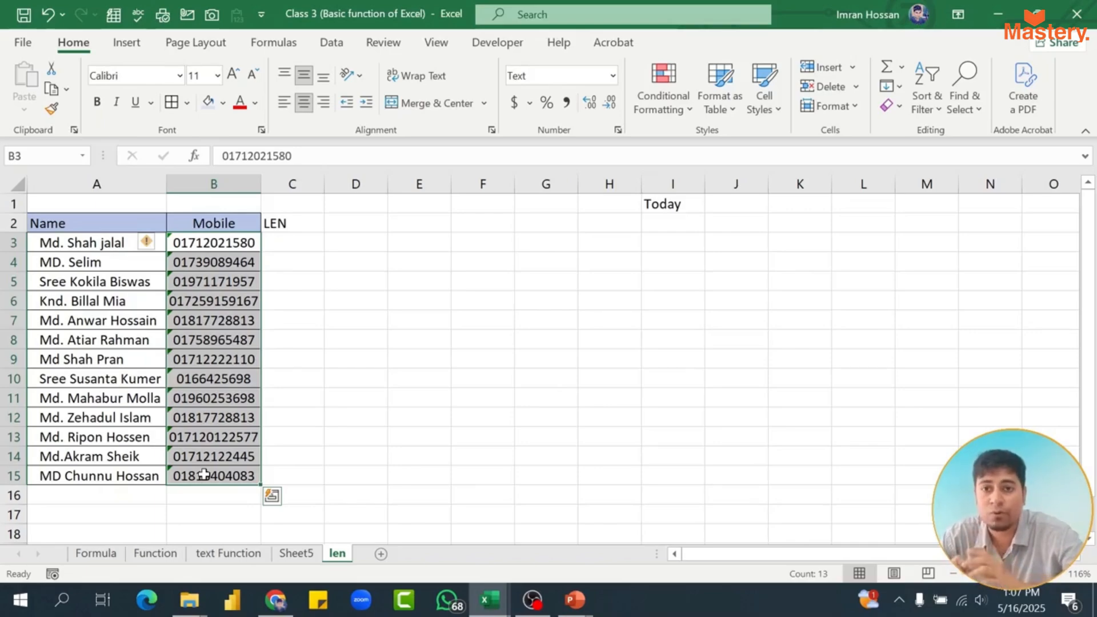
left_click(302, 226)
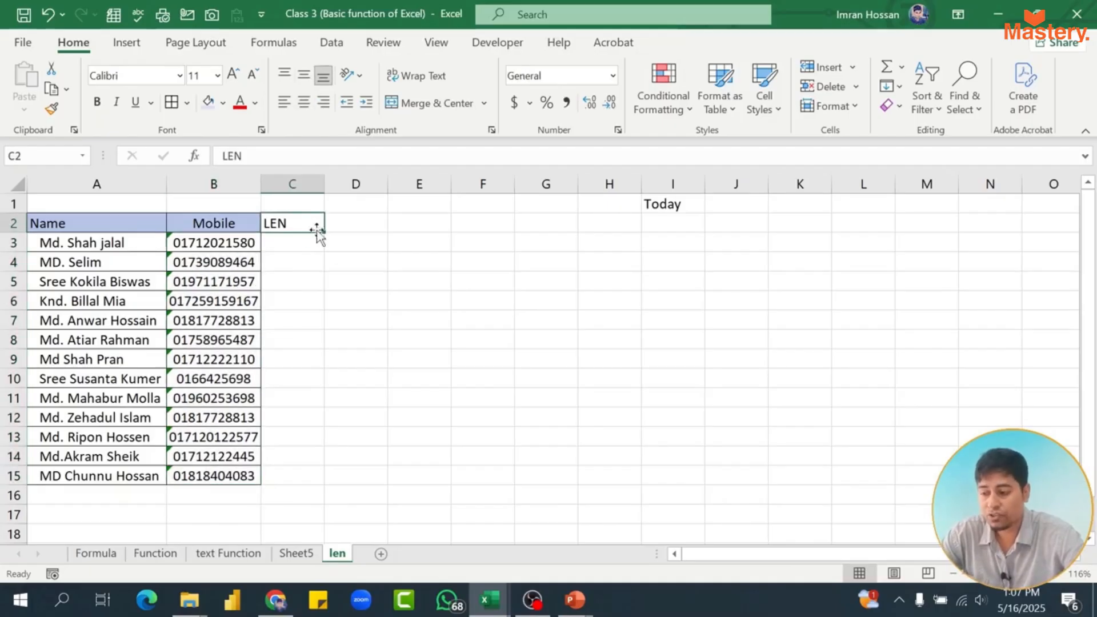
left_click(300, 243)
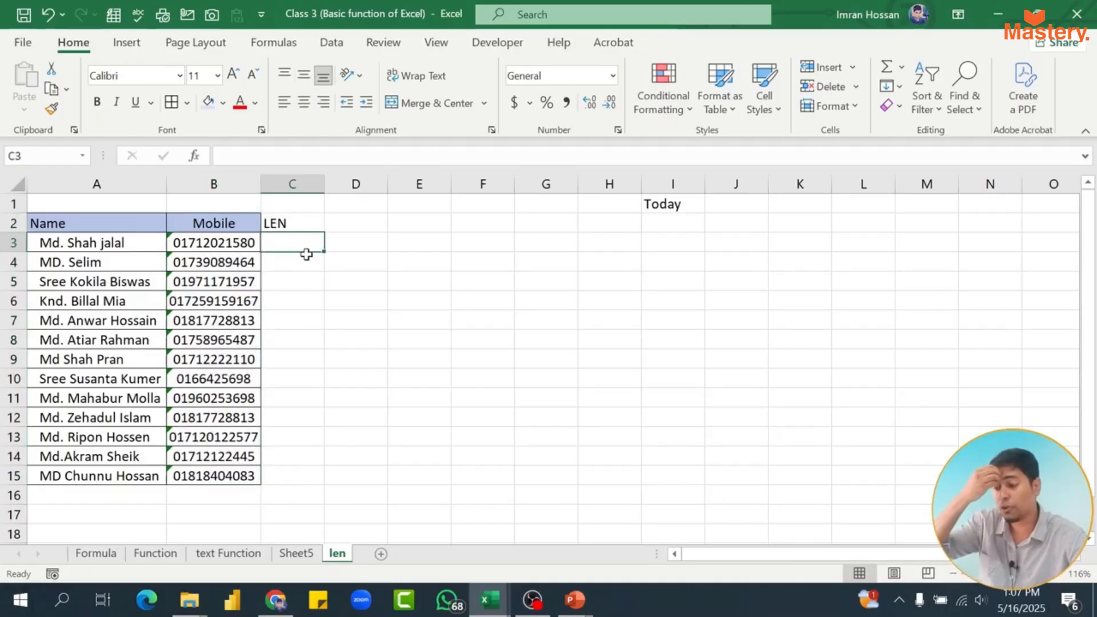
left_click(198, 242)
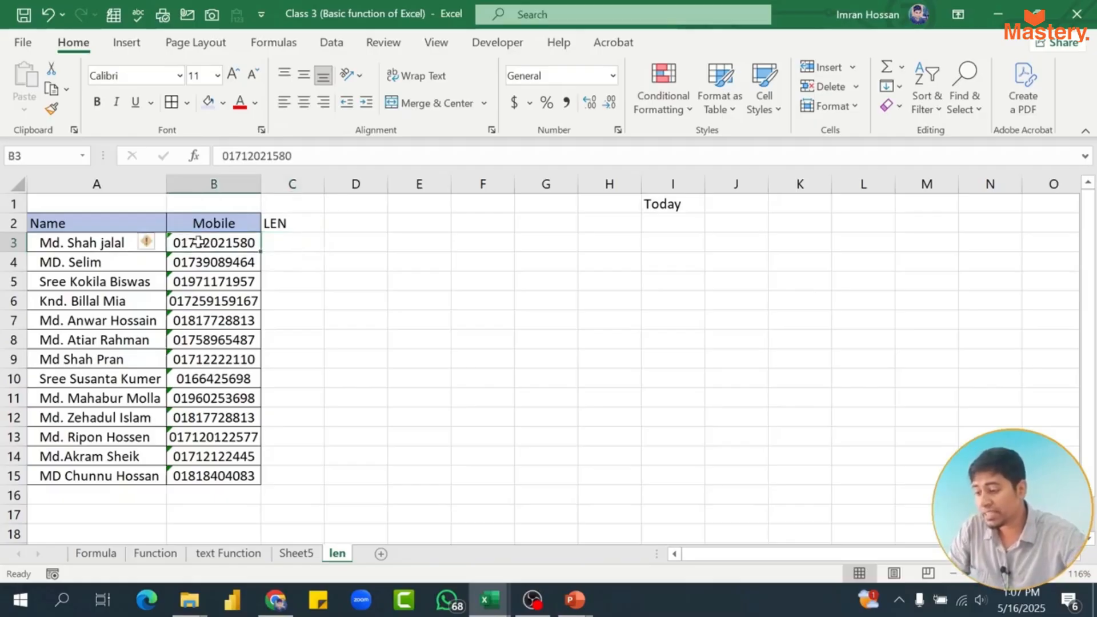
left_click(91, 242)
left_click(186, 242)
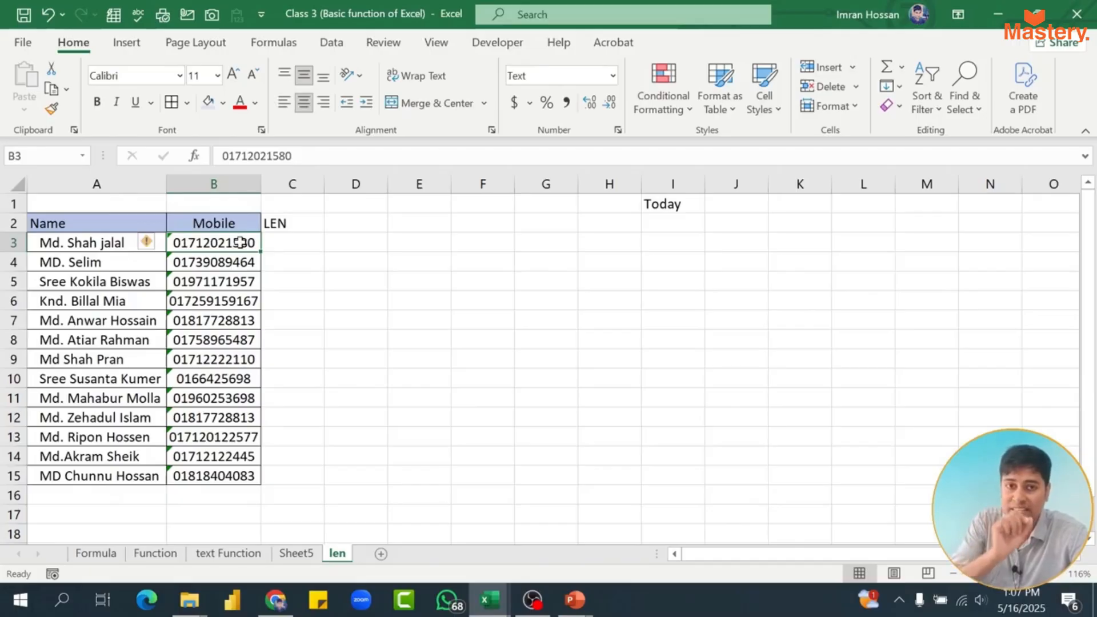
Left-align C3 and count the characters of the first mobile number there with =LEN(B3)
left_click(316, 235)
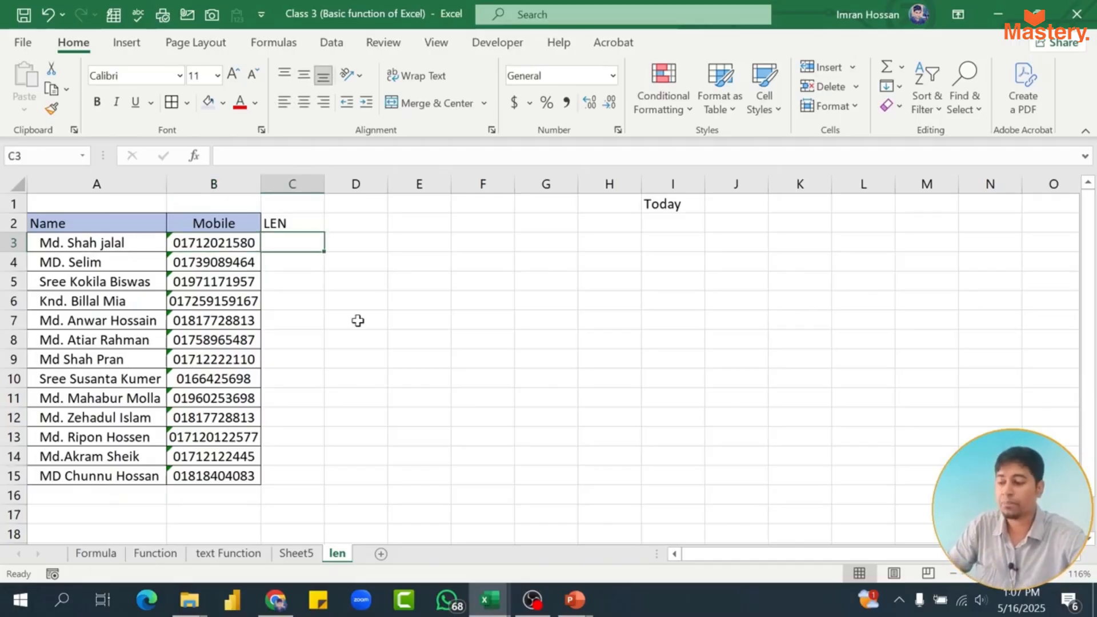
left_click(284, 103)
type("=")
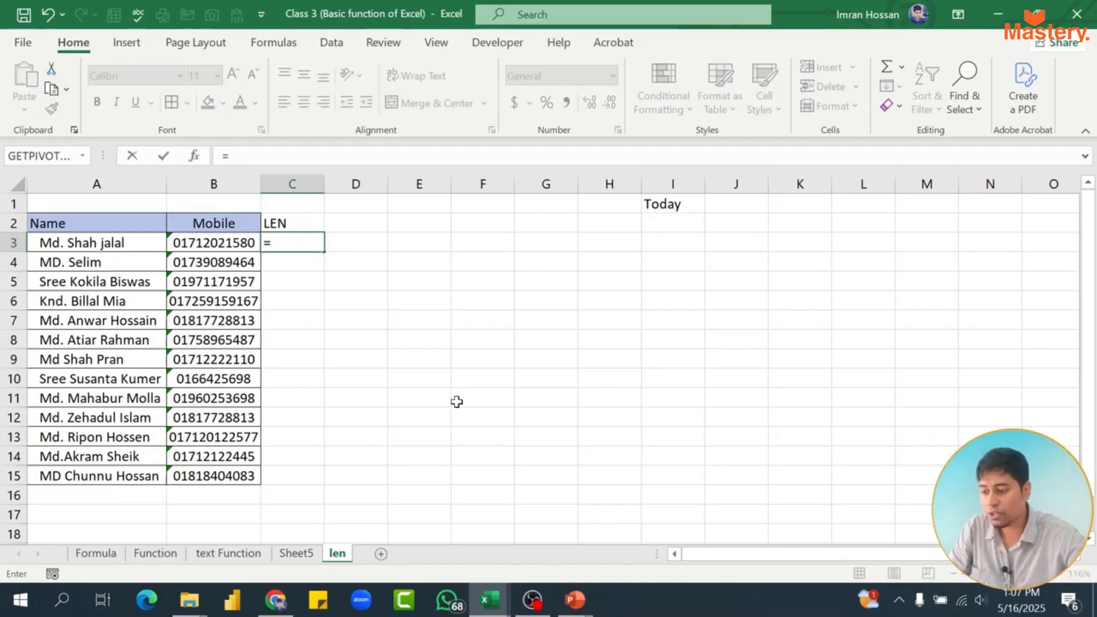
type("len(")
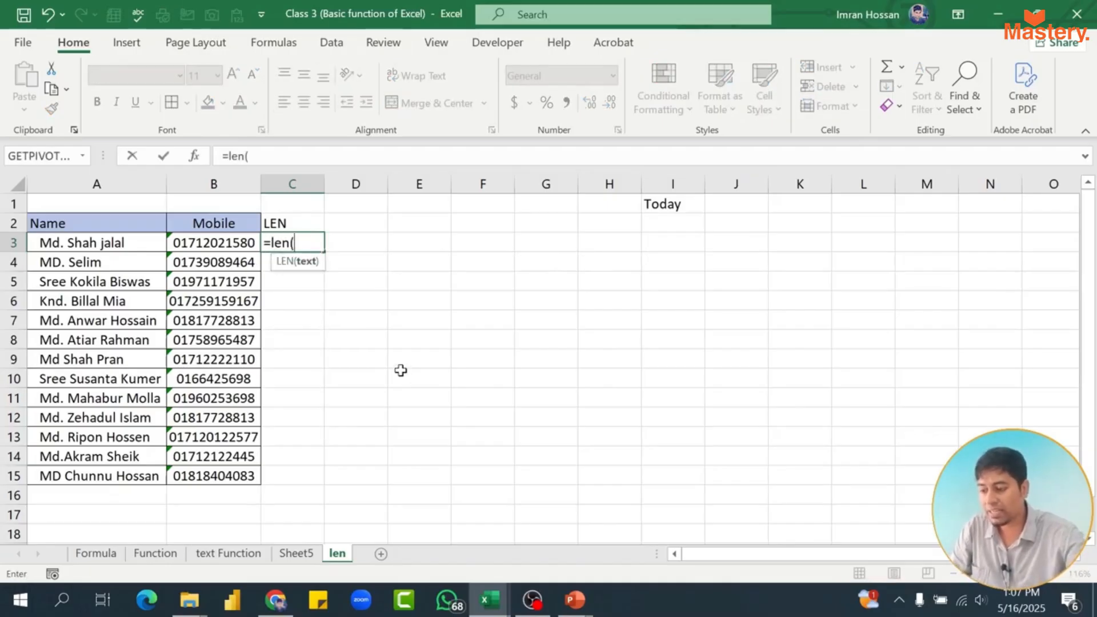
key("BackSpace")
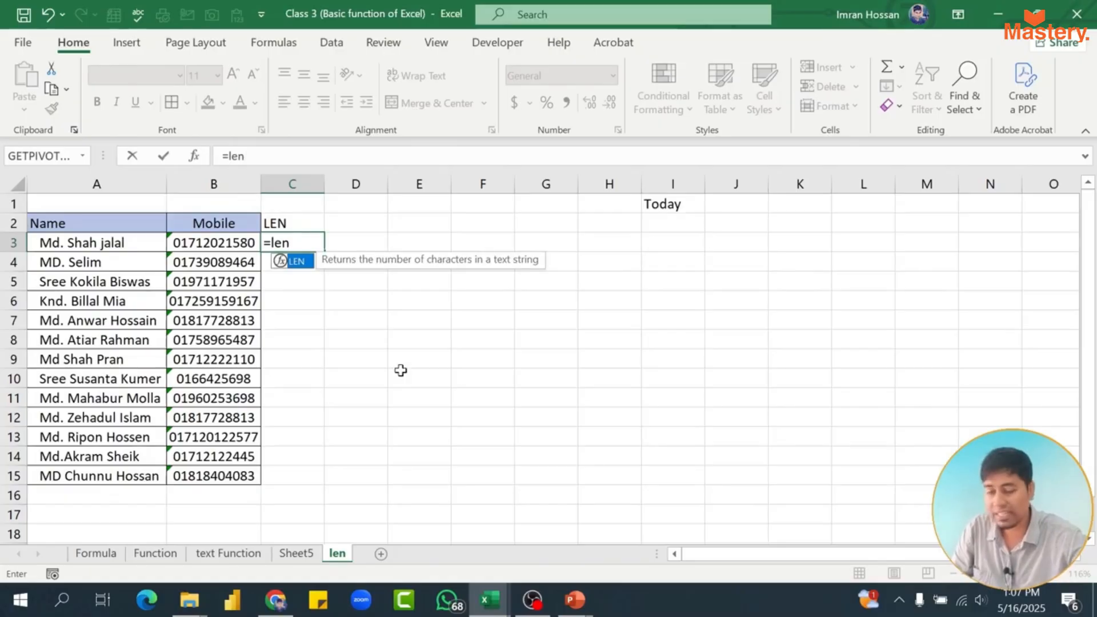
key("Tab")
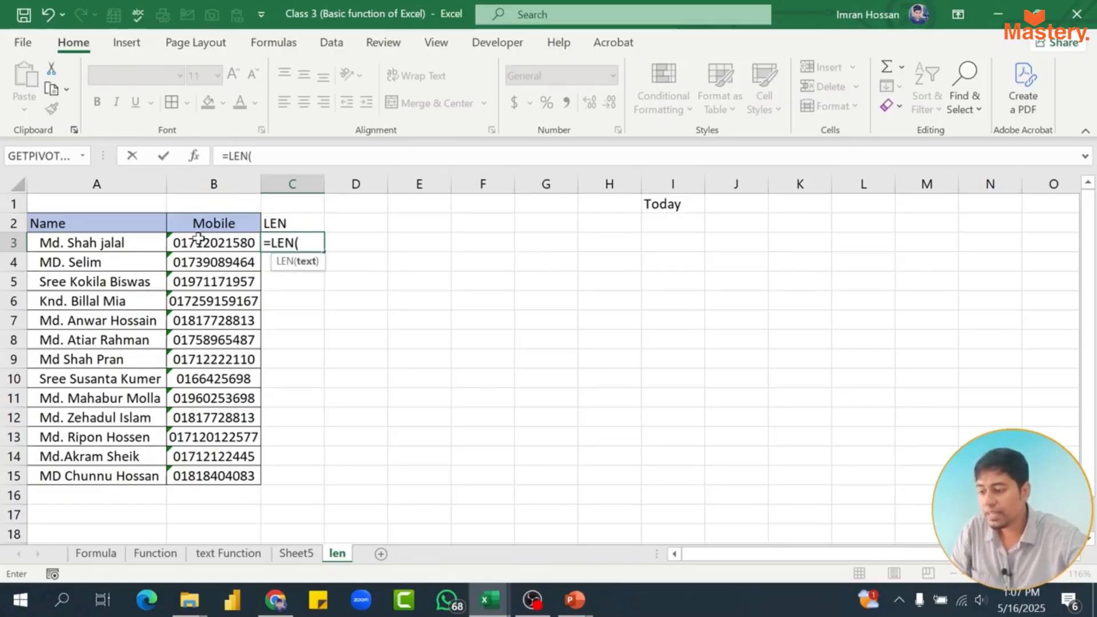
left_click(219, 242)
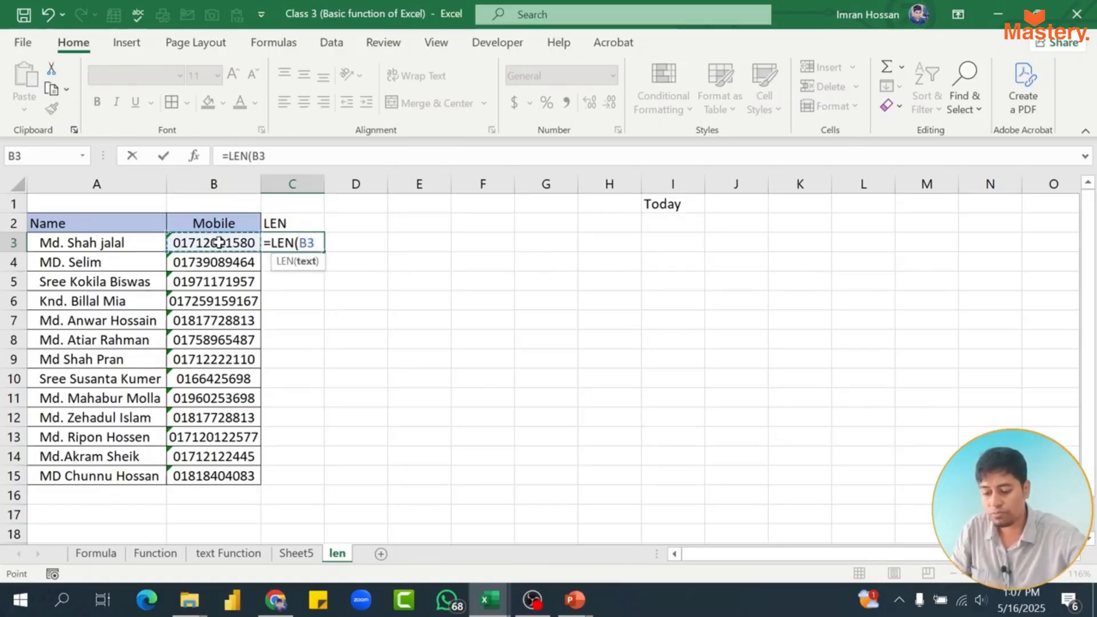
key("ctrl+Return")
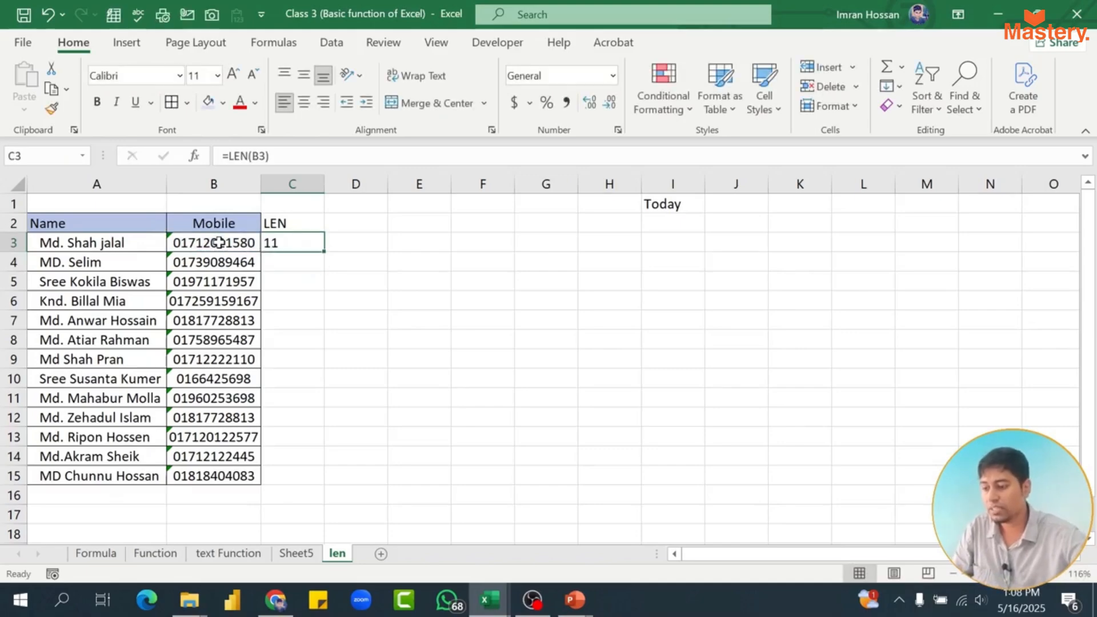
Fill the LEN formula in C3 down to C15 to count the characters of every mobile number
left_click_drag(324, 252, 313, 487)
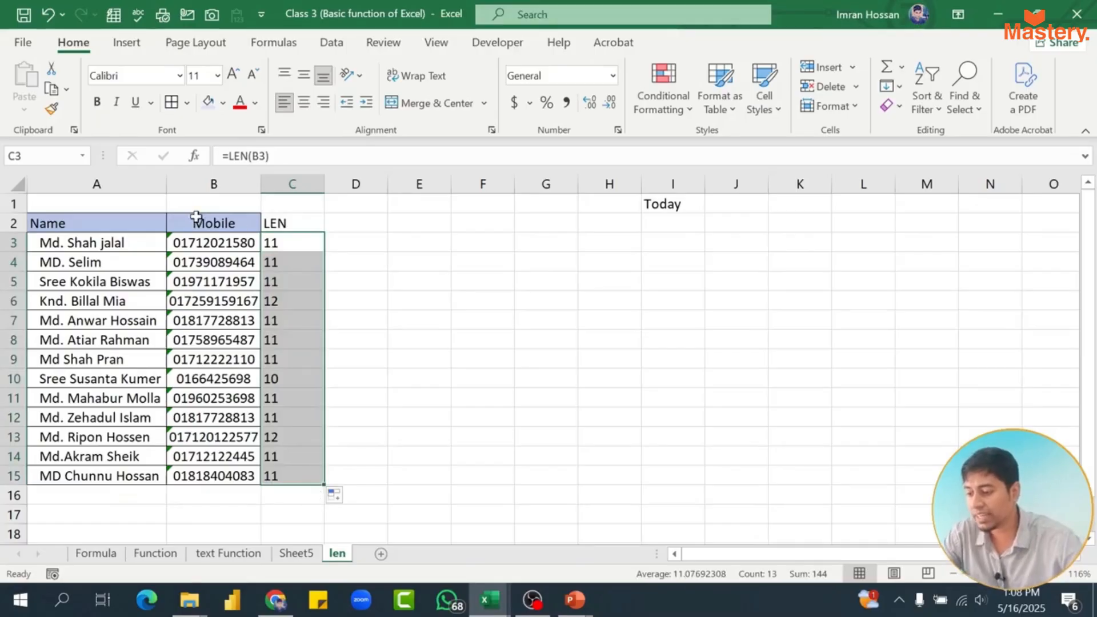
left_click_drag(212, 243, 220, 496)
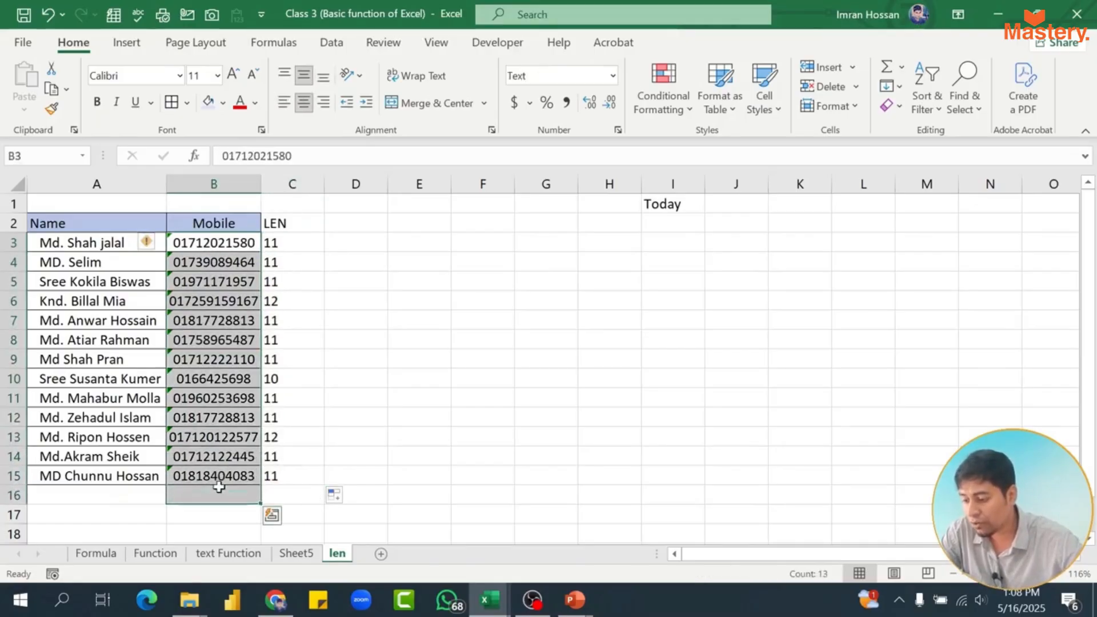
Highlight the LEN results in C6 and C10 with a yellow fill to flag mobile numbers of incorrect length
left_click(284, 293)
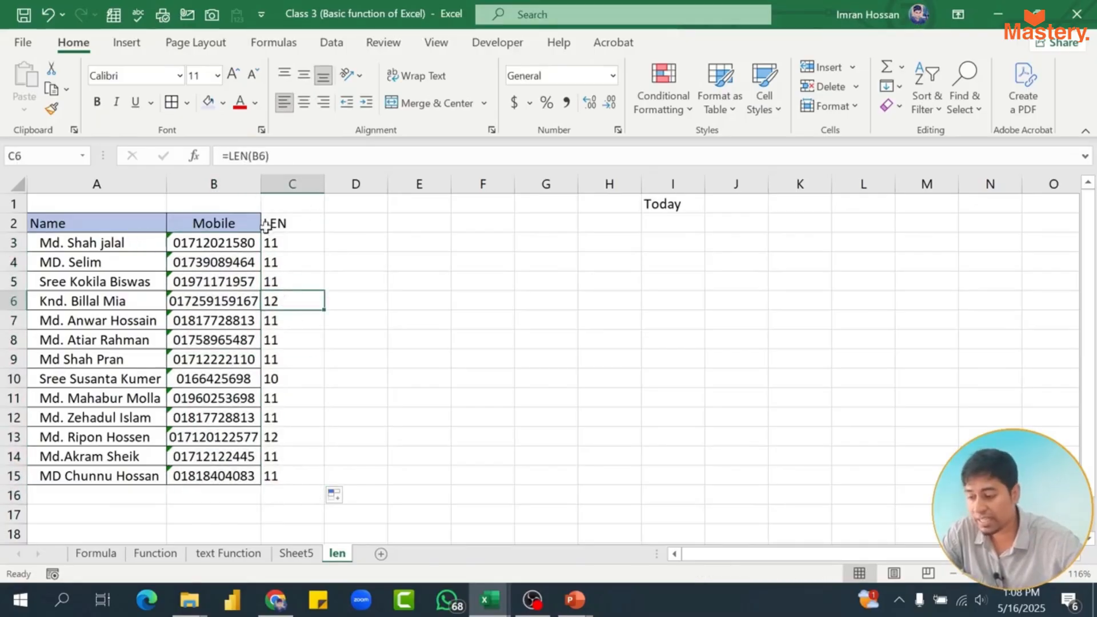
left_click(224, 104)
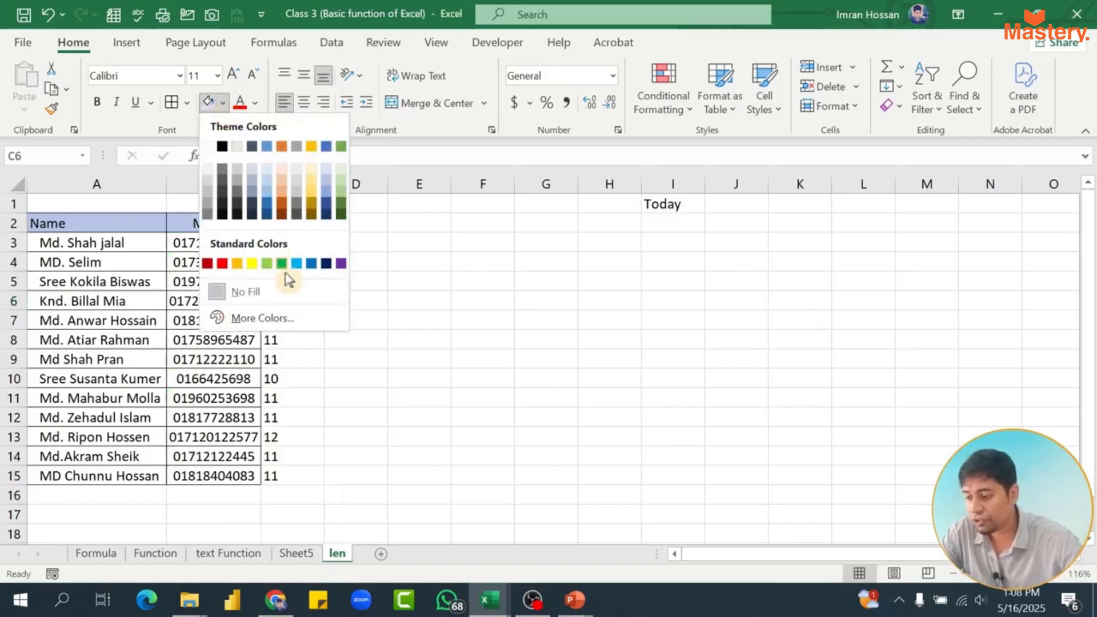
left_click(249, 261)
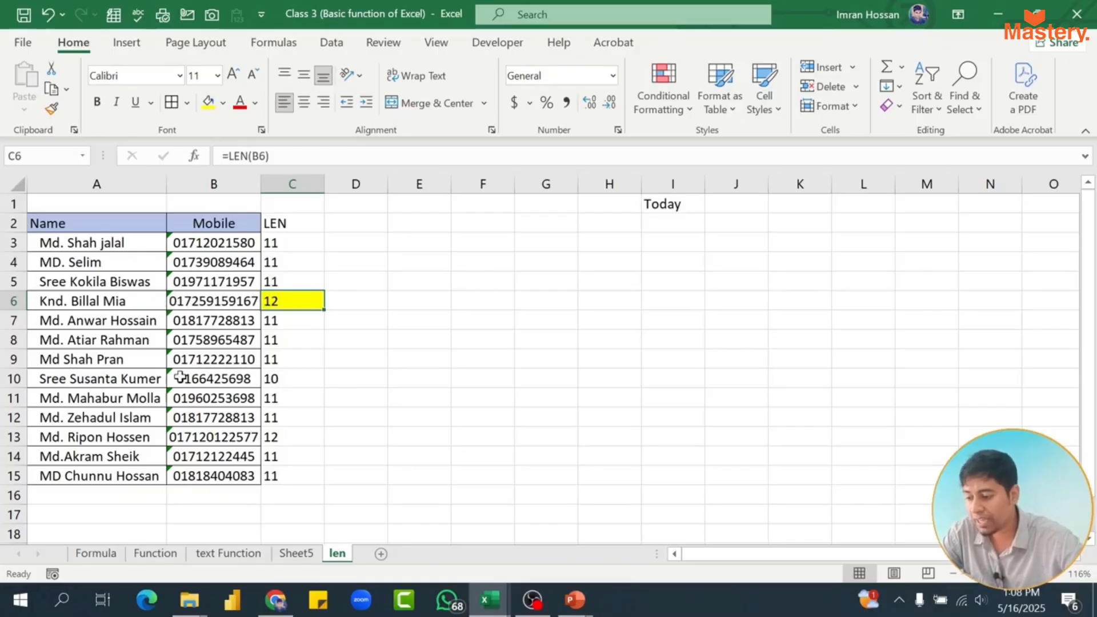
left_click(276, 377)
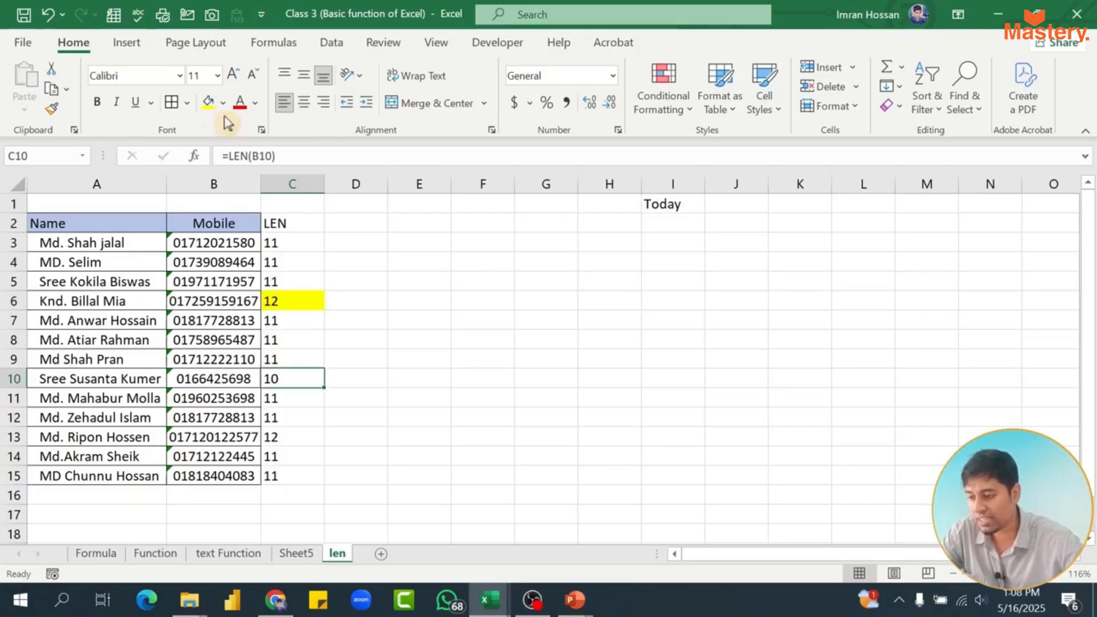
left_click(208, 103)
left_click_drag(289, 240, 292, 479)
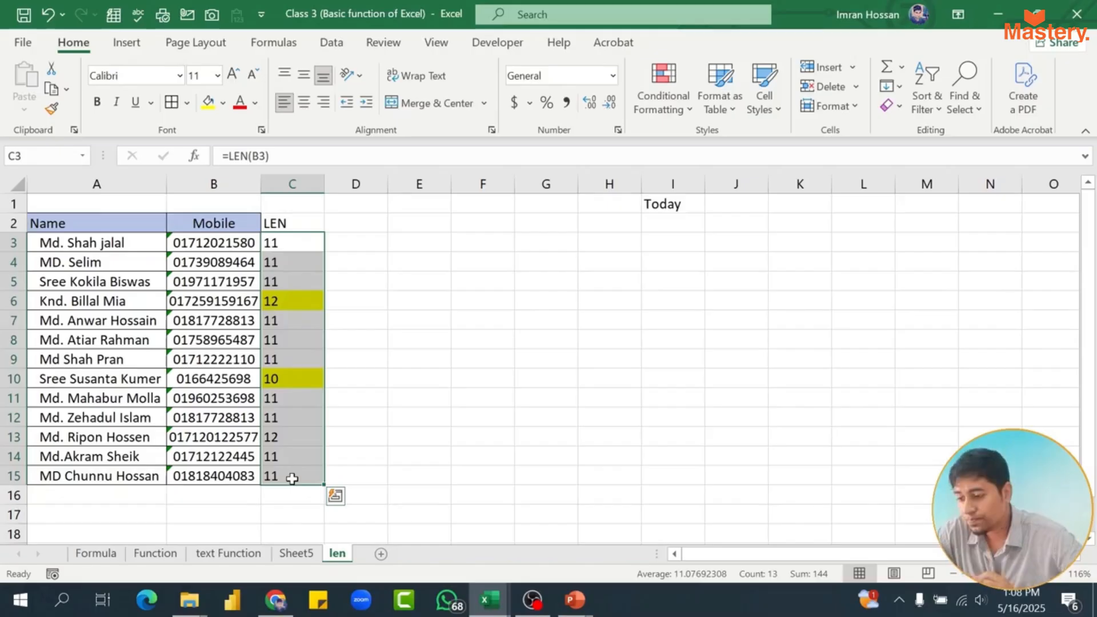
left_click(230, 266)
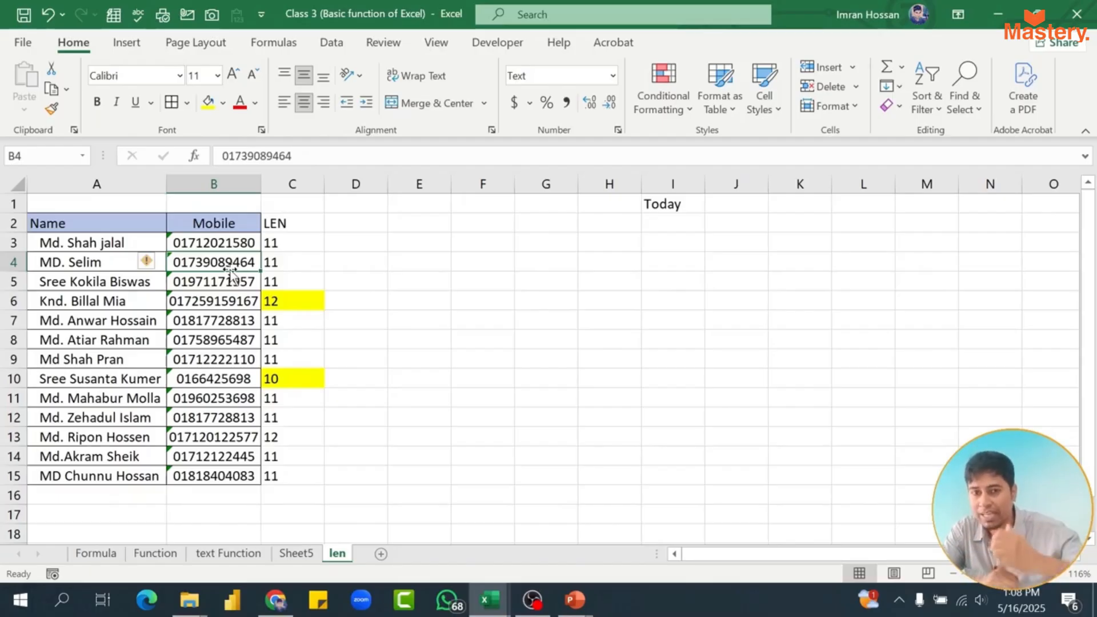
Insert the current date in H4 with =TODAY()
left_click(609, 265)
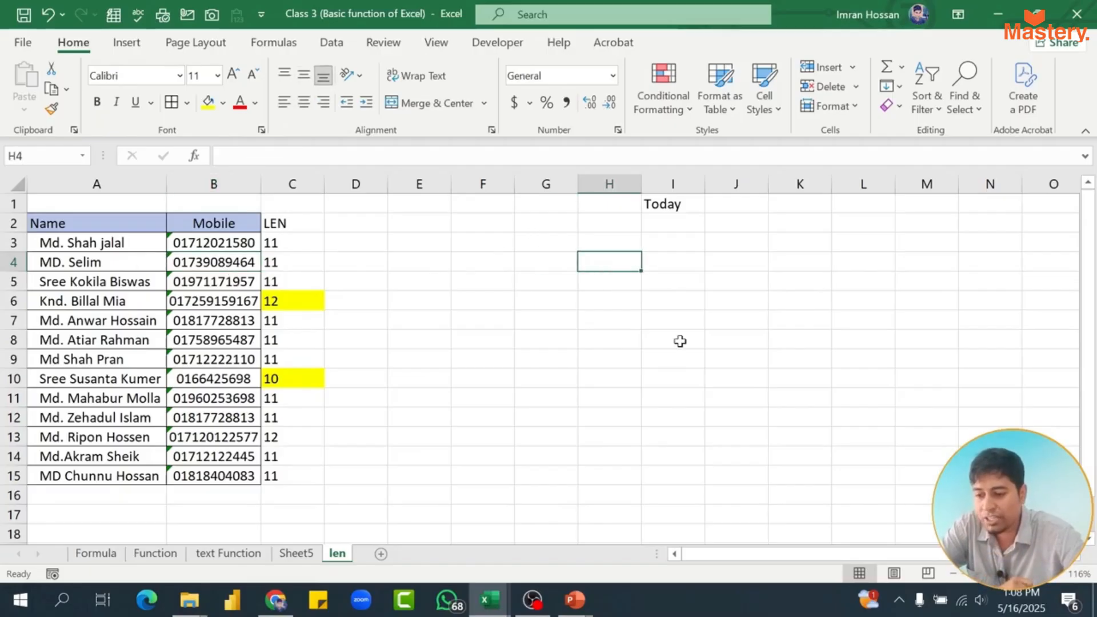
left_click(663, 197)
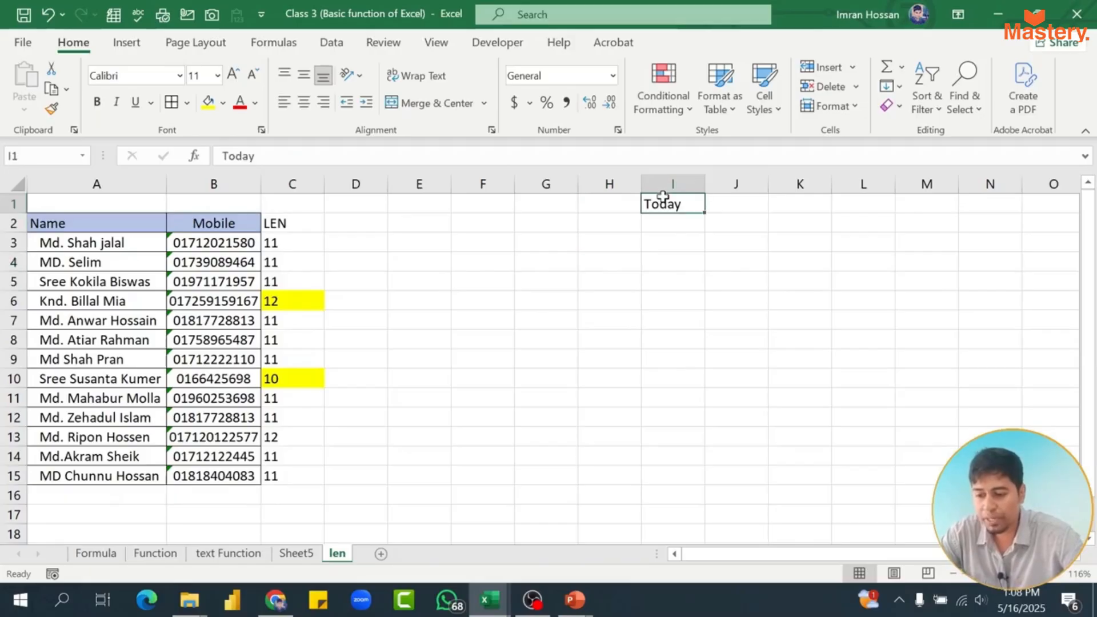
left_click(594, 255)
scroll(599, 336, "up", 2)
scroll(600, 337, "up", 2)
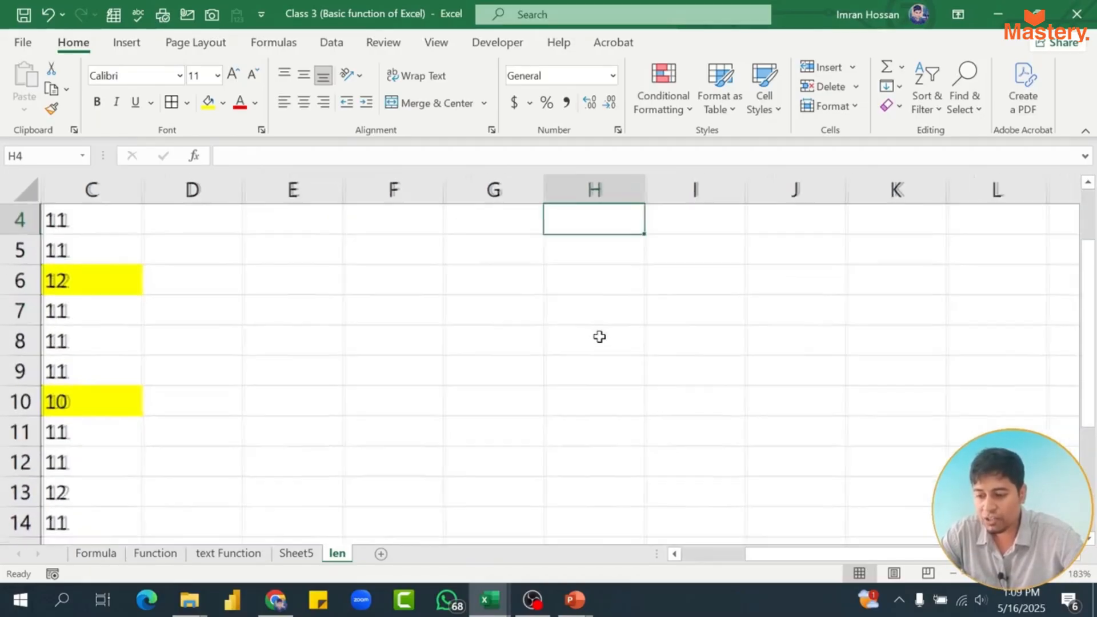
scroll(599, 336, "down", 1)
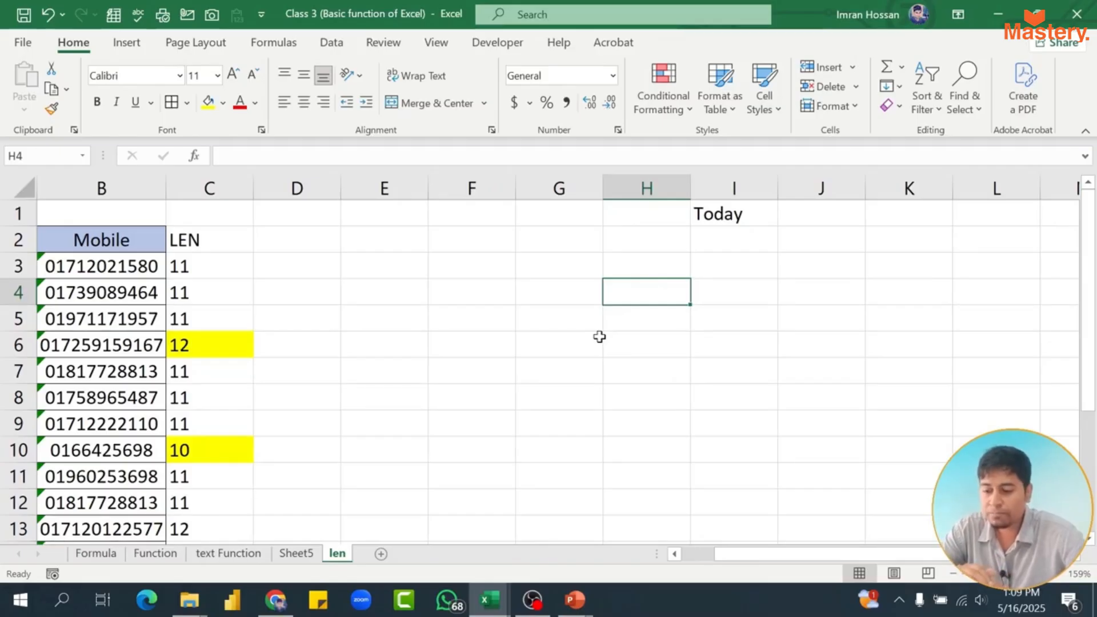
type("=")
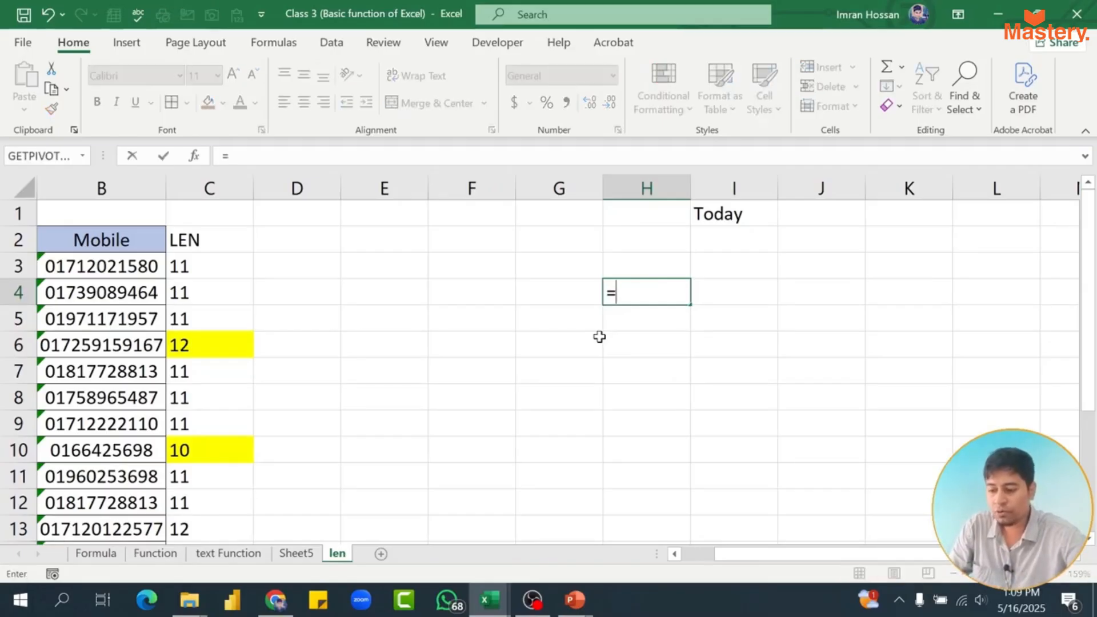
type("to")
key("Tab")
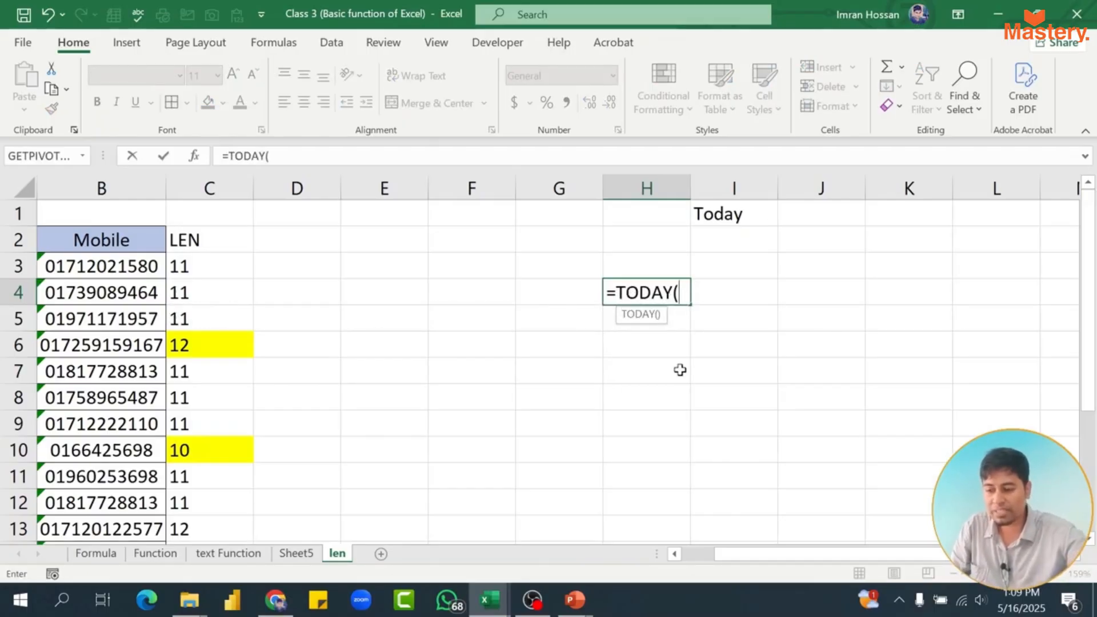
key("Return")
key("Up")
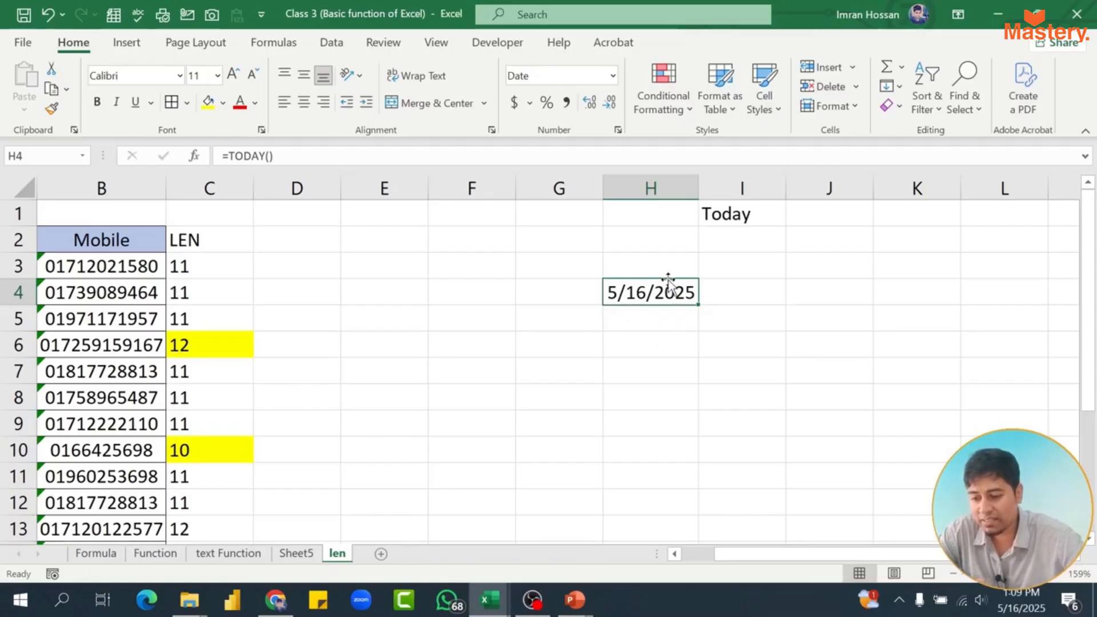
Try the 14-Mar-12 date format on the date in H4, and undo the format change
left_click(614, 76)
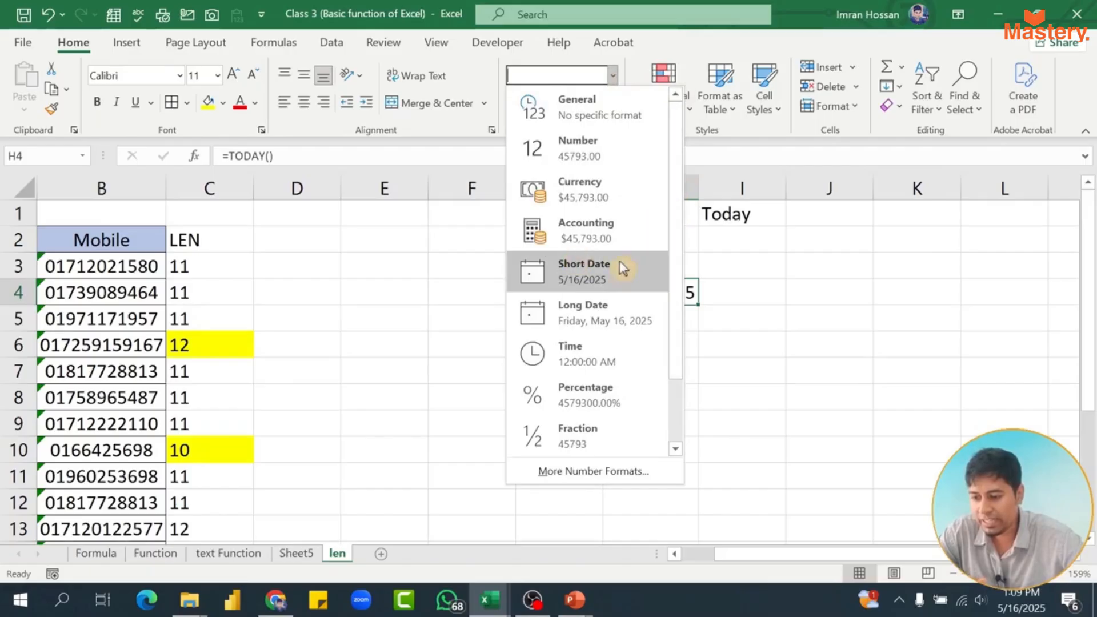
left_click(606, 473)
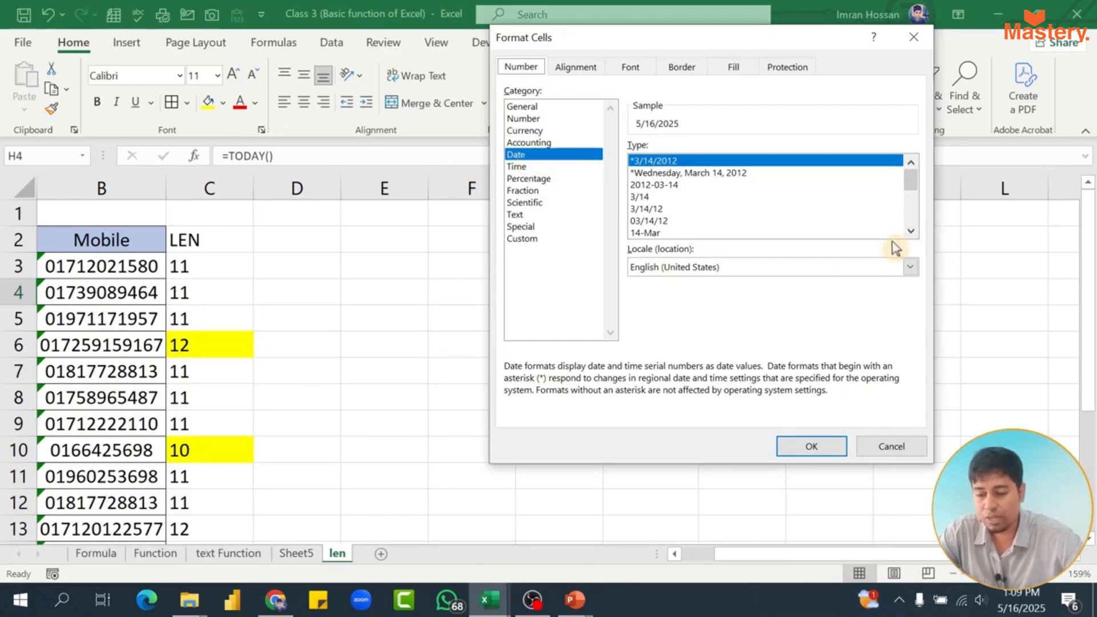
left_click(911, 231)
left_click(911, 231)
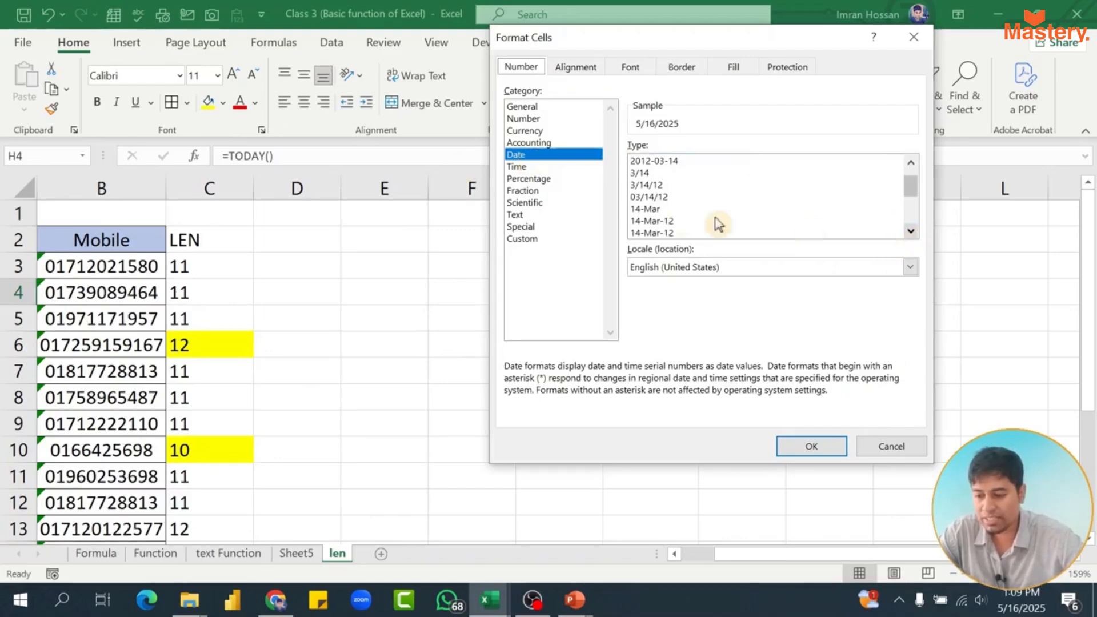
double_click(658, 221)
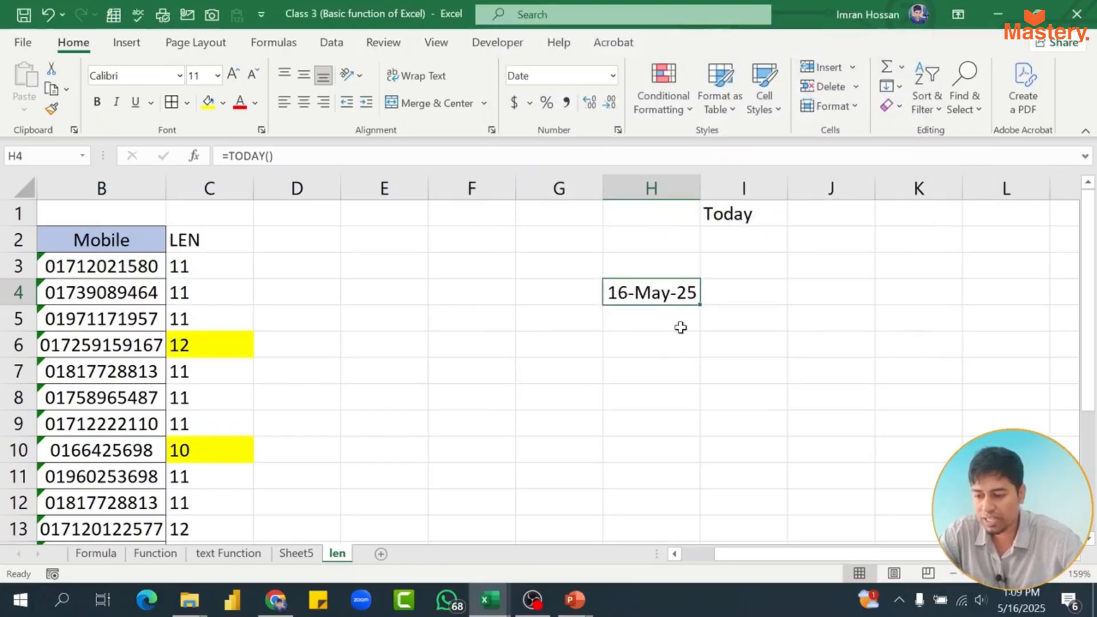
left_click(662, 366)
left_click(643, 294)
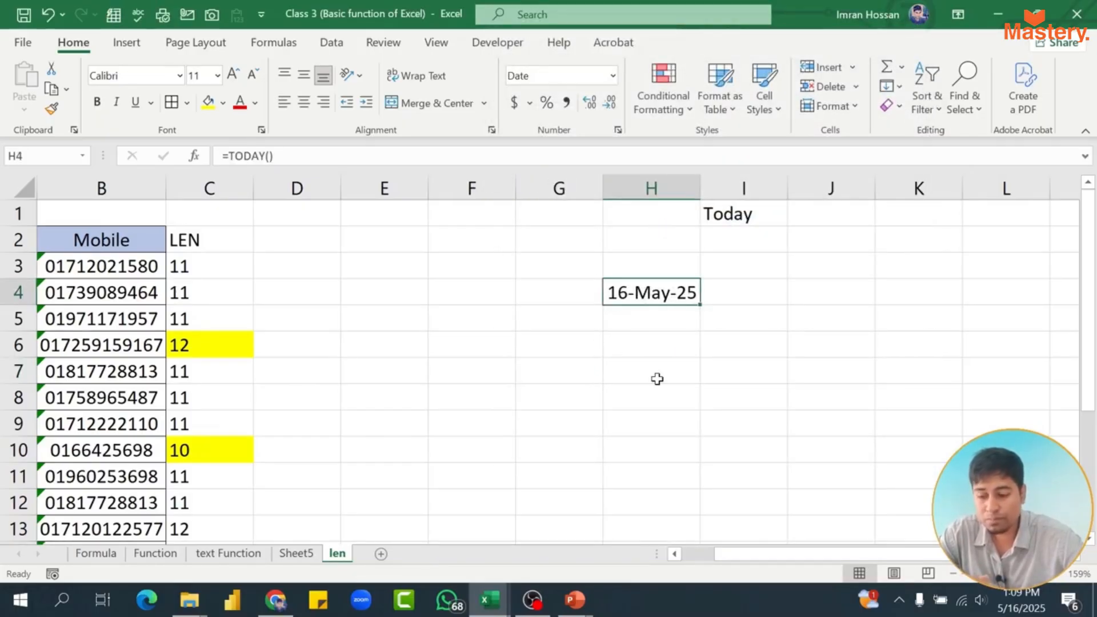
key("ctrl+z")
Enter the shortcut note CTRL+SHIFT+3 in J4, beside the date
left_click(837, 292)
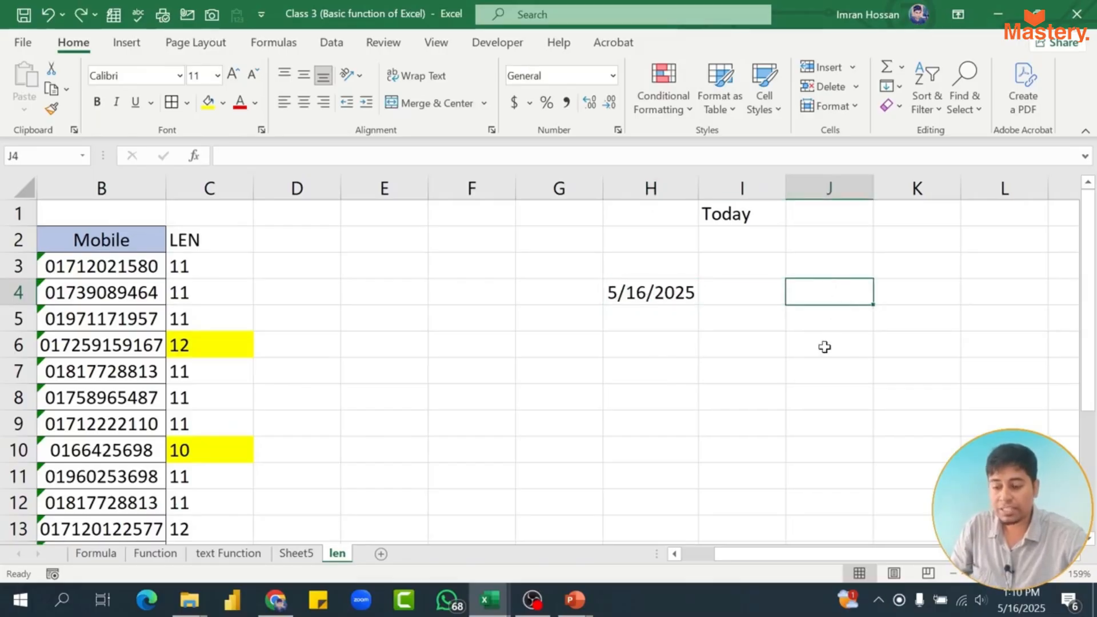
type("CTRL")
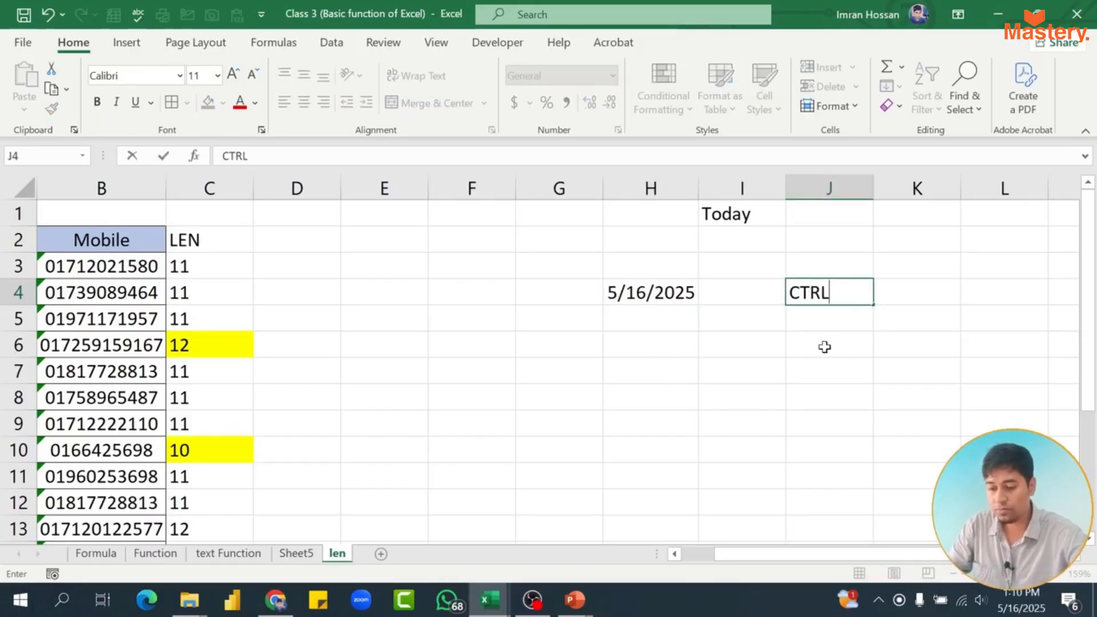
type("+SHIFT+3")
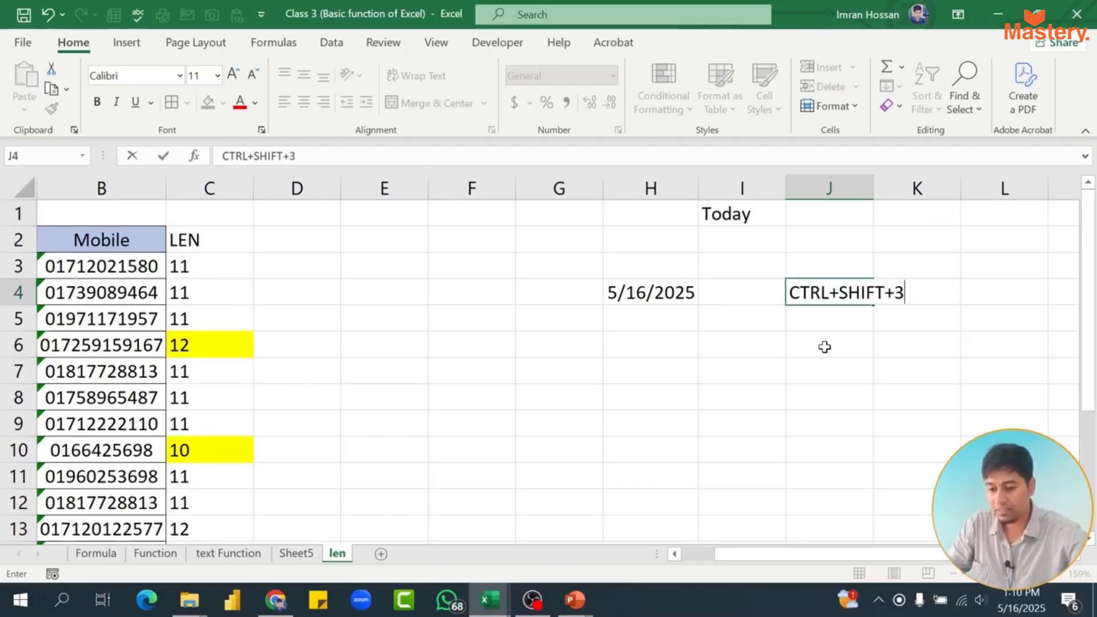
key("Return")
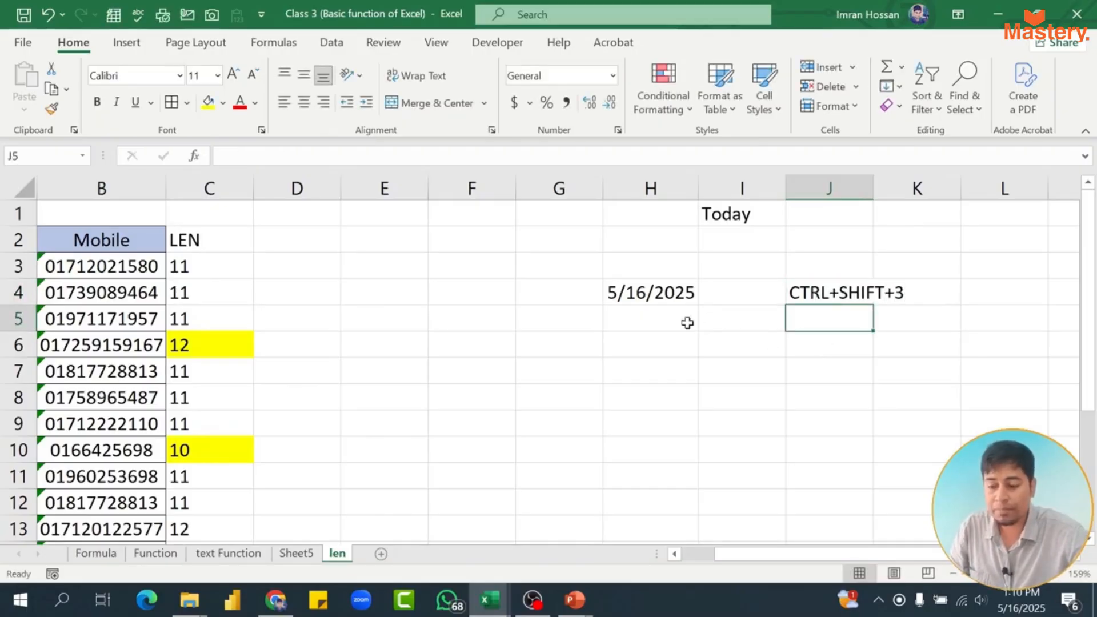
Format the date in H4 in the day-month-year style with an abbreviated month name, such as 16-May-25
left_click(617, 293)
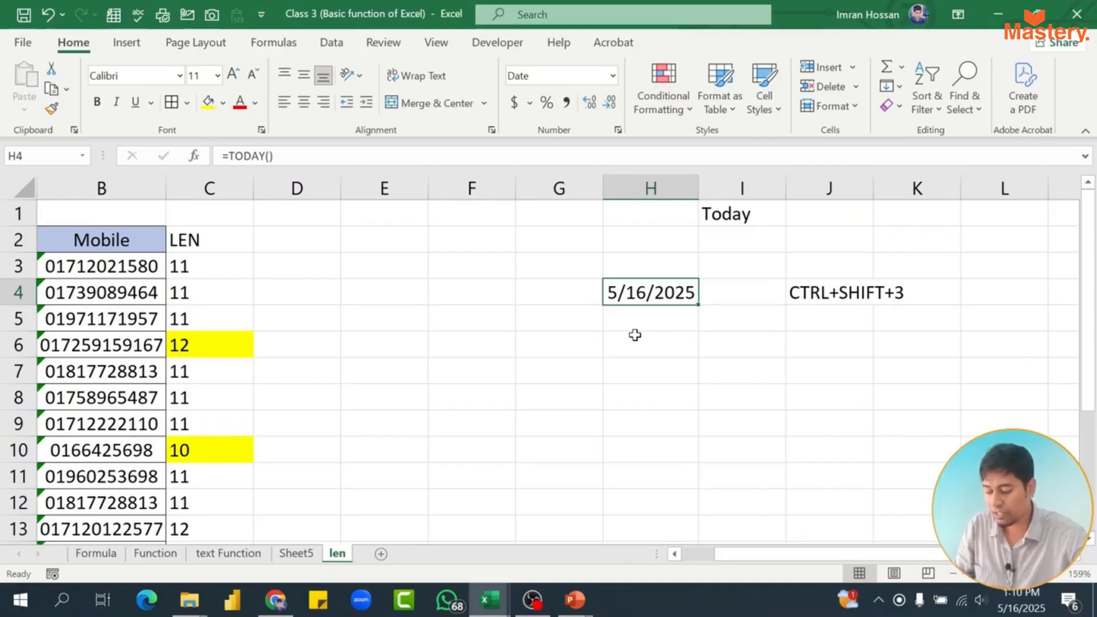
key("ctrl+shift+3")
left_click(657, 329)
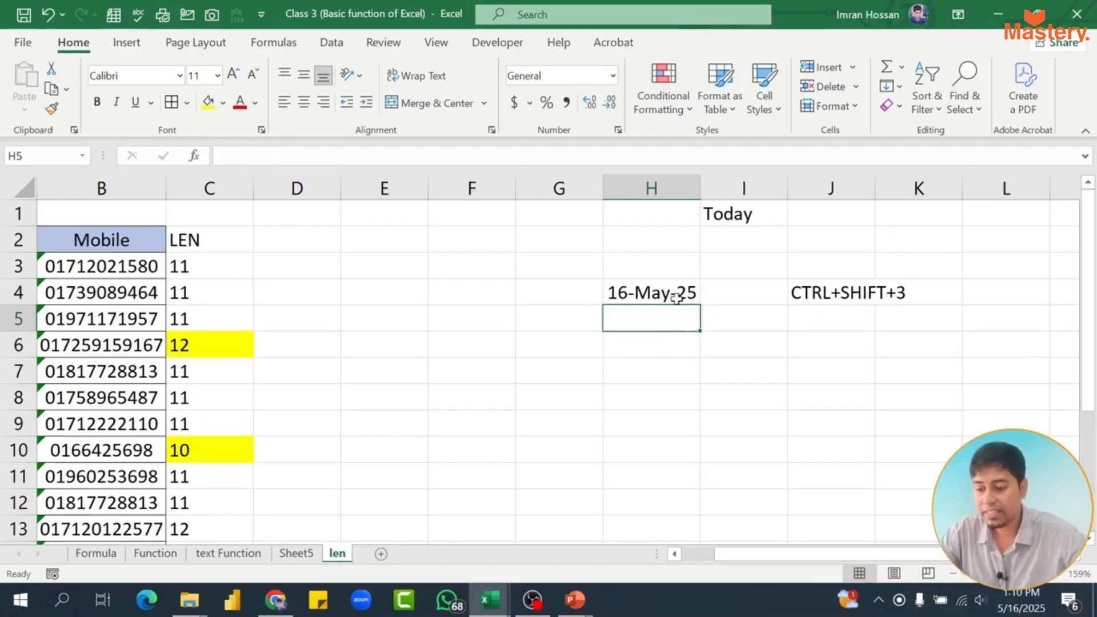
Enter =TODAY() again in H4, over the existing date formula
left_click(641, 294)
left_click(650, 318)
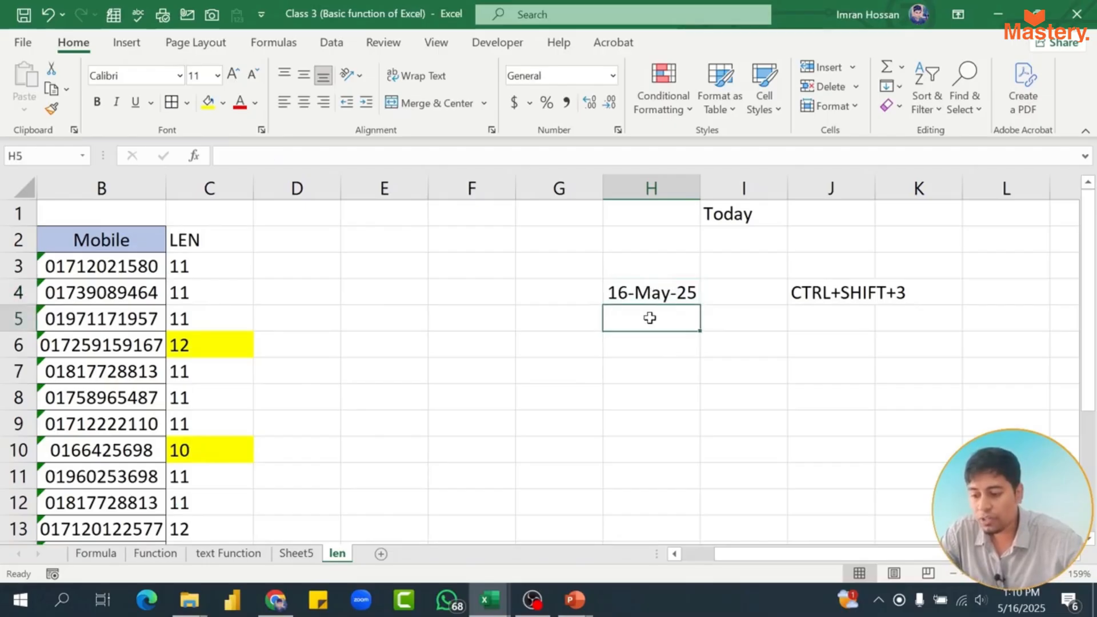
type("=TODAY(")
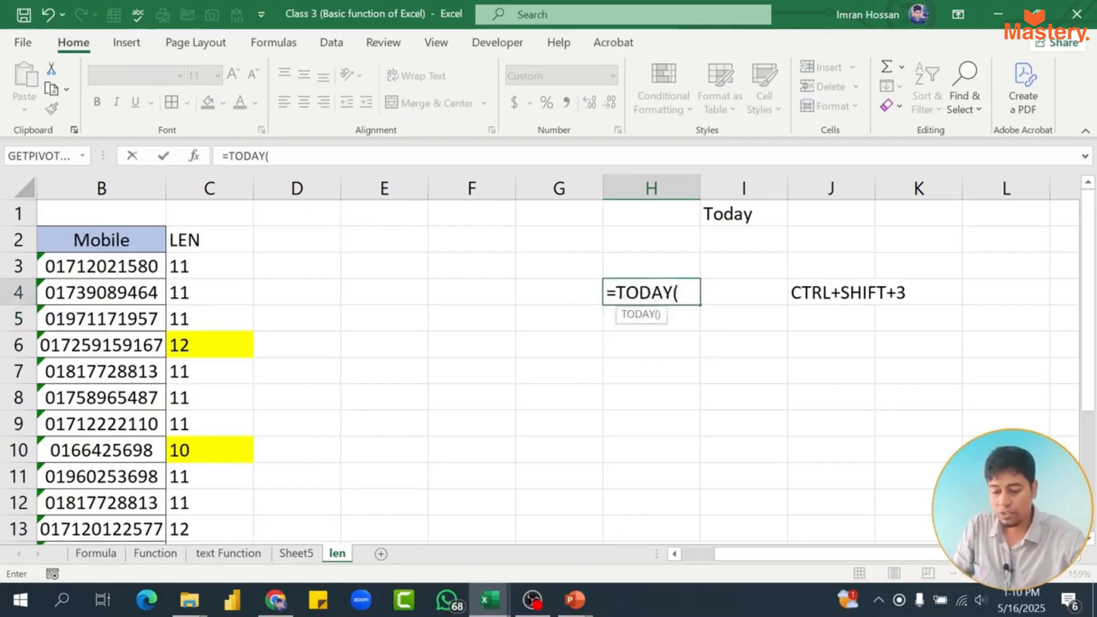
key("Return")
left_click(673, 292)
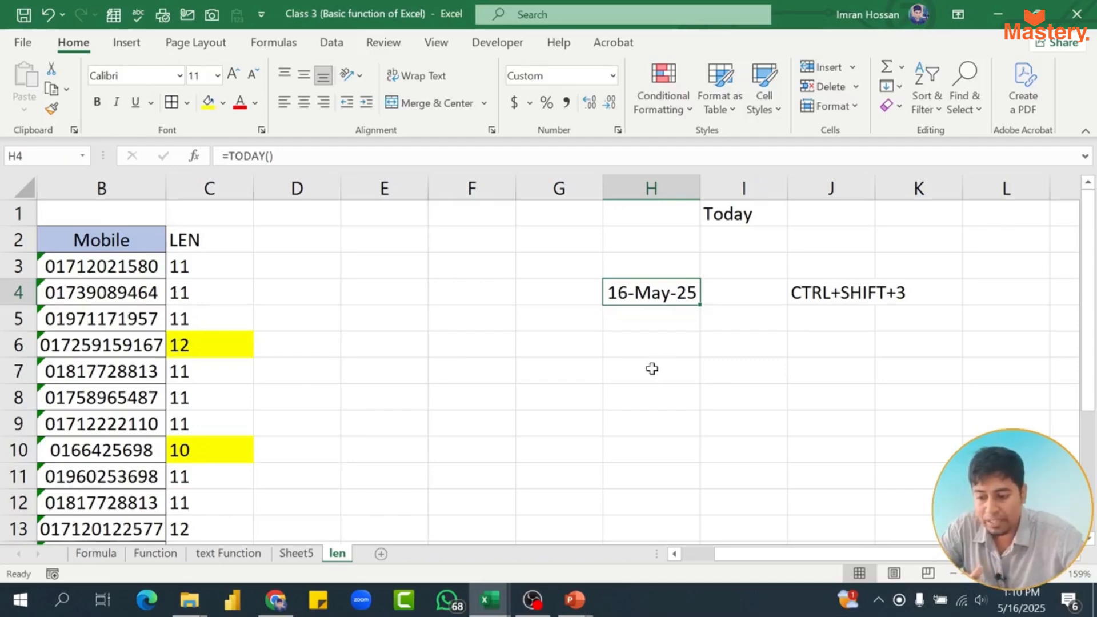
left_click(657, 314)
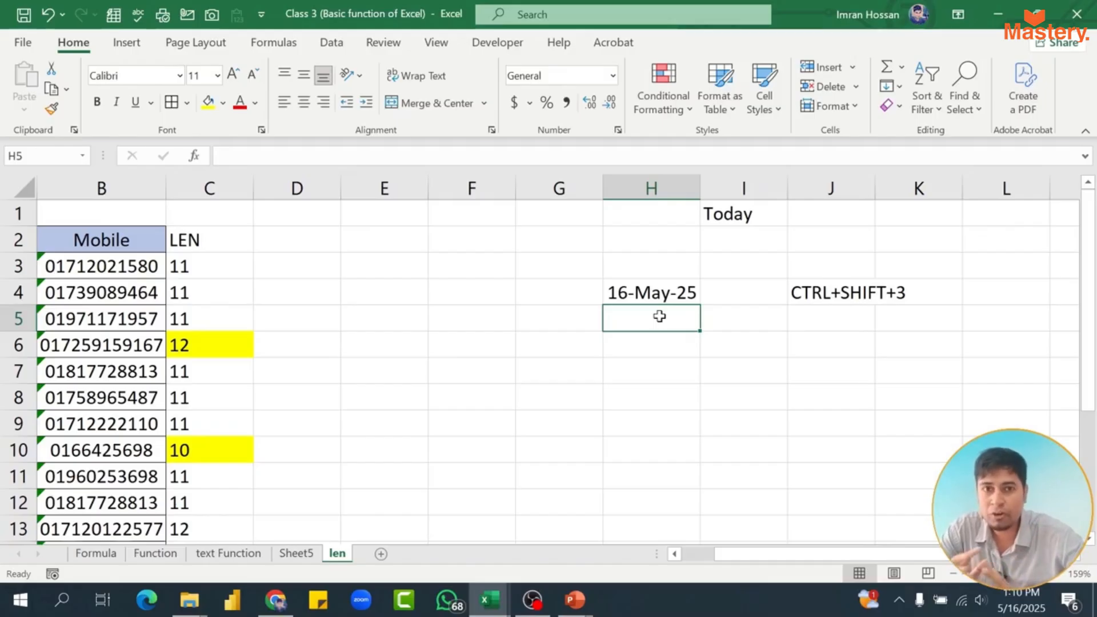
left_click(687, 286)
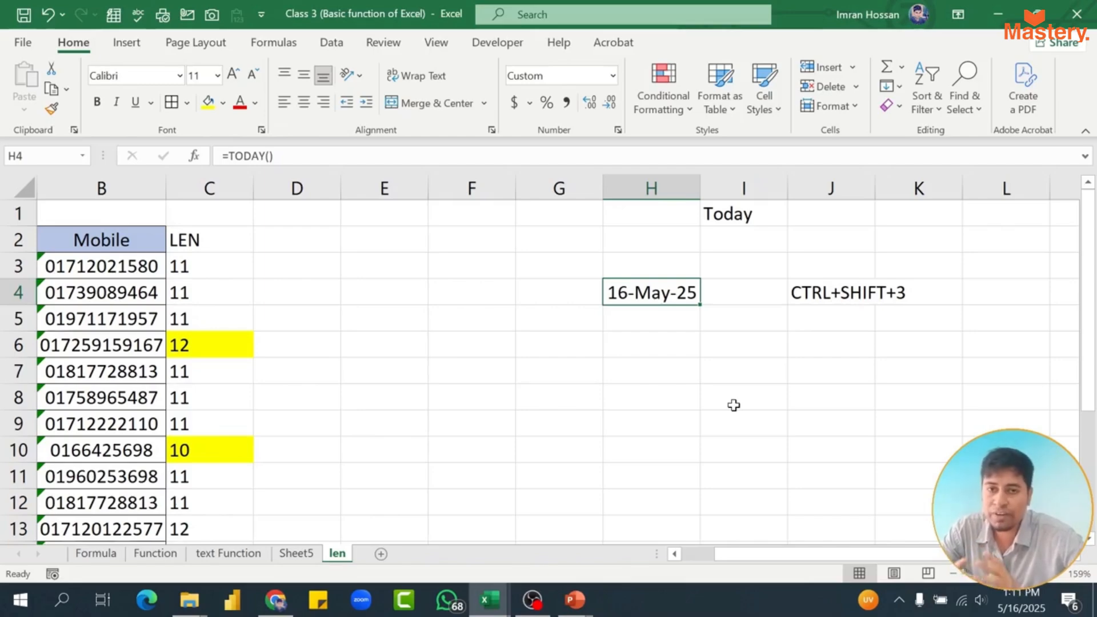
left_click(527, 375)
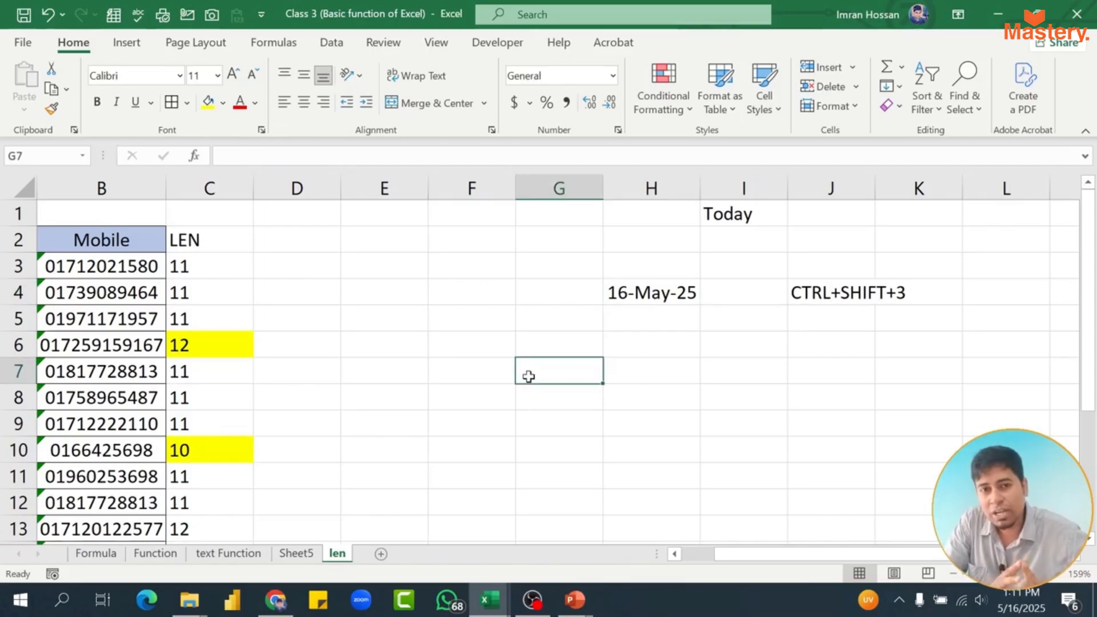